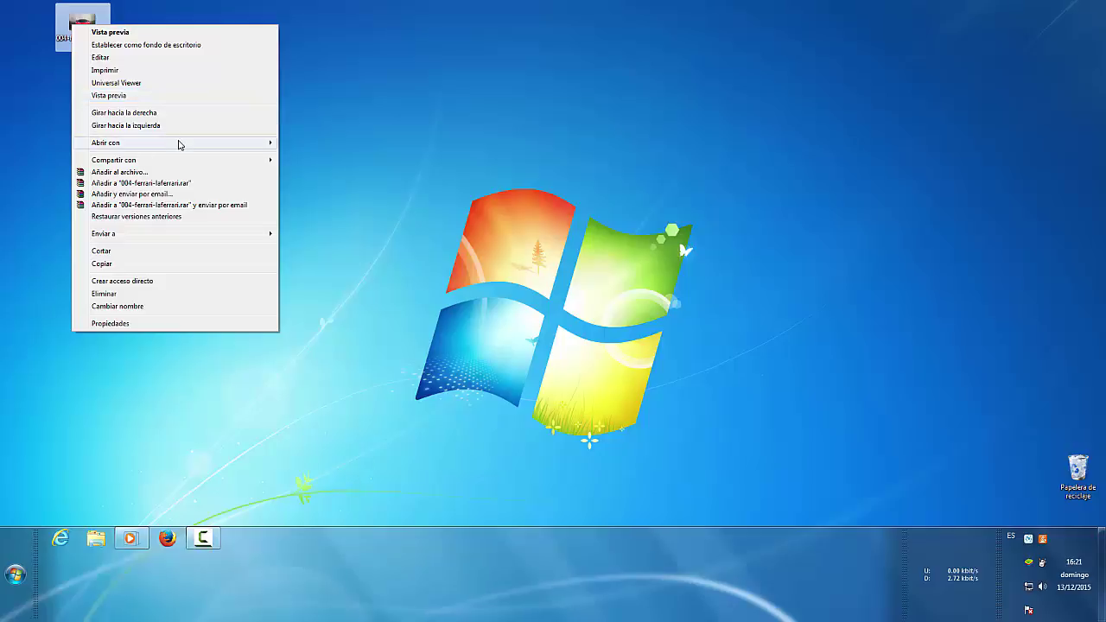
# - Open 004-ferrari-laferrari.jpg in Adobe Photoshop using Abrir con
pyautogui.moveTo(105, 142)
pyautogui.click(346, 142)
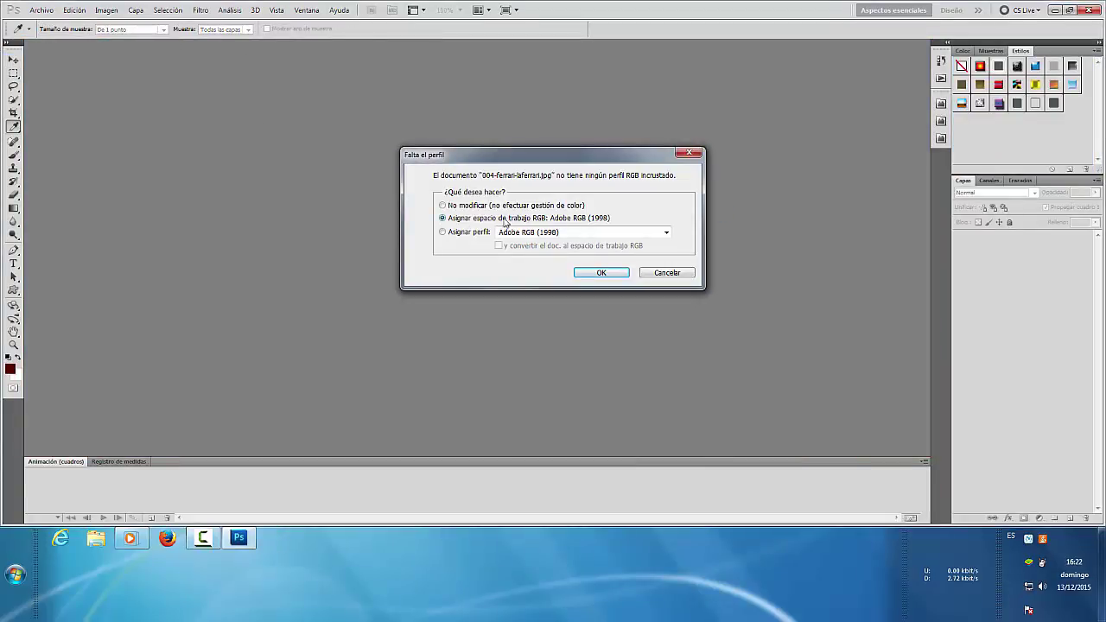
# - Assign the working RGB profile and convert the locked Fondo background into Capa 0
pyautogui.click(608, 273)
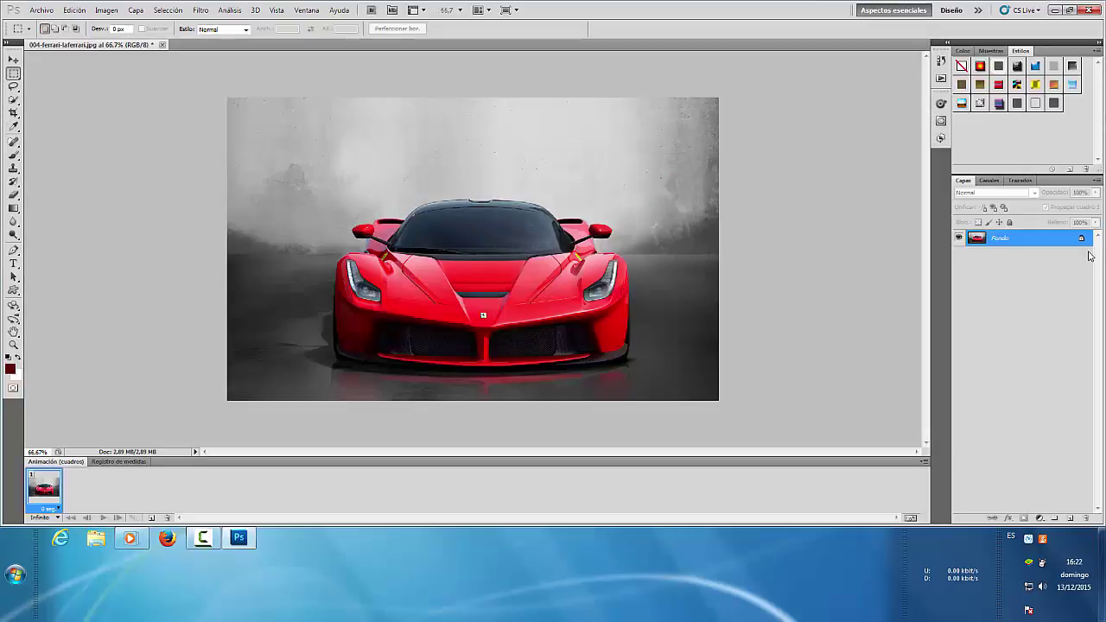
pyautogui.doubleClick(1081, 241)
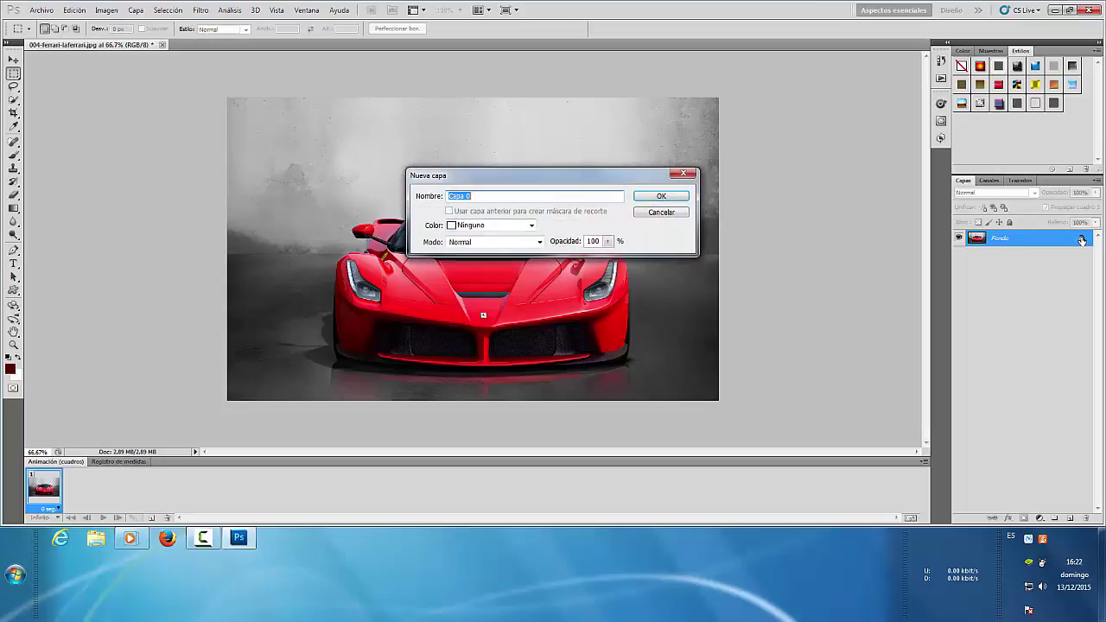
pyautogui.click(658, 195)
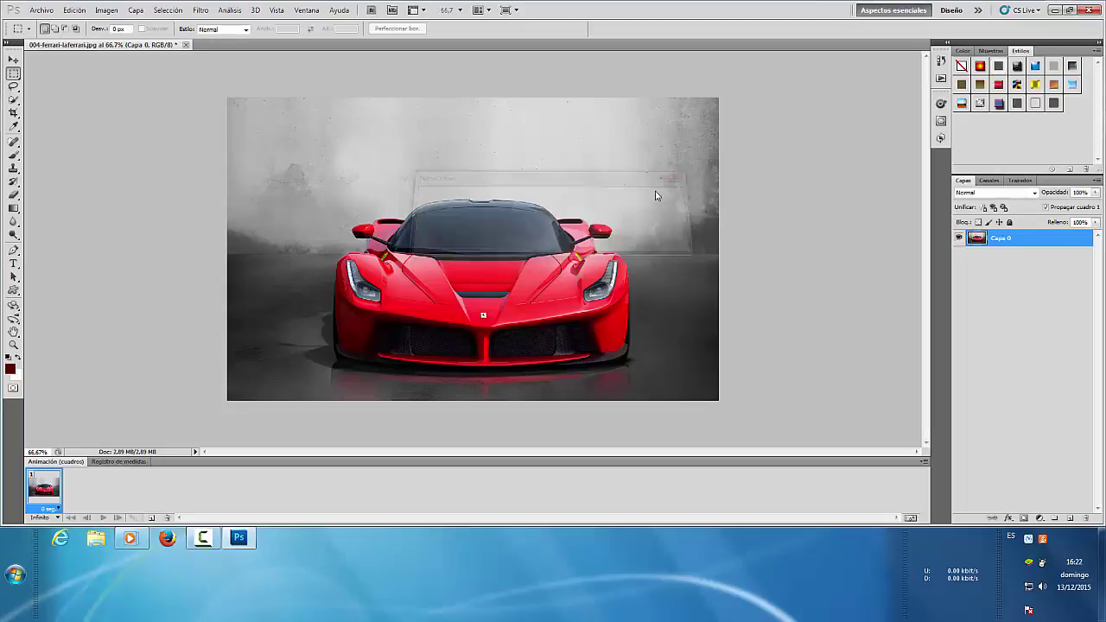
# - Duplicate the layer three times into Capa 0 copia, copia 2 and copia 3
pyautogui.rightClick(1014, 243)
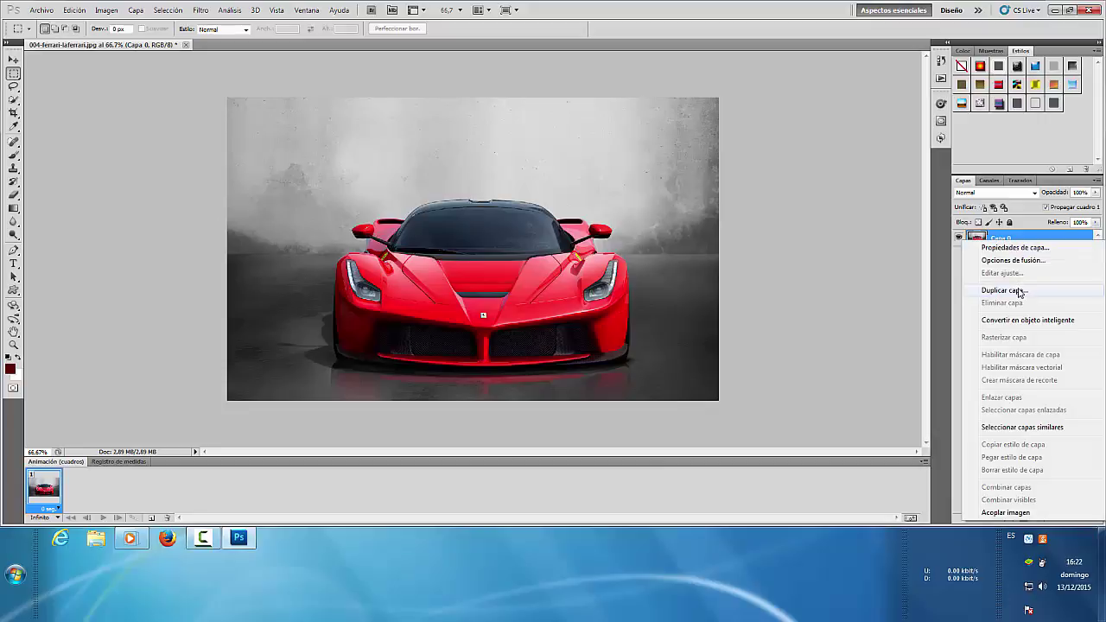
pyautogui.click(1020, 292)
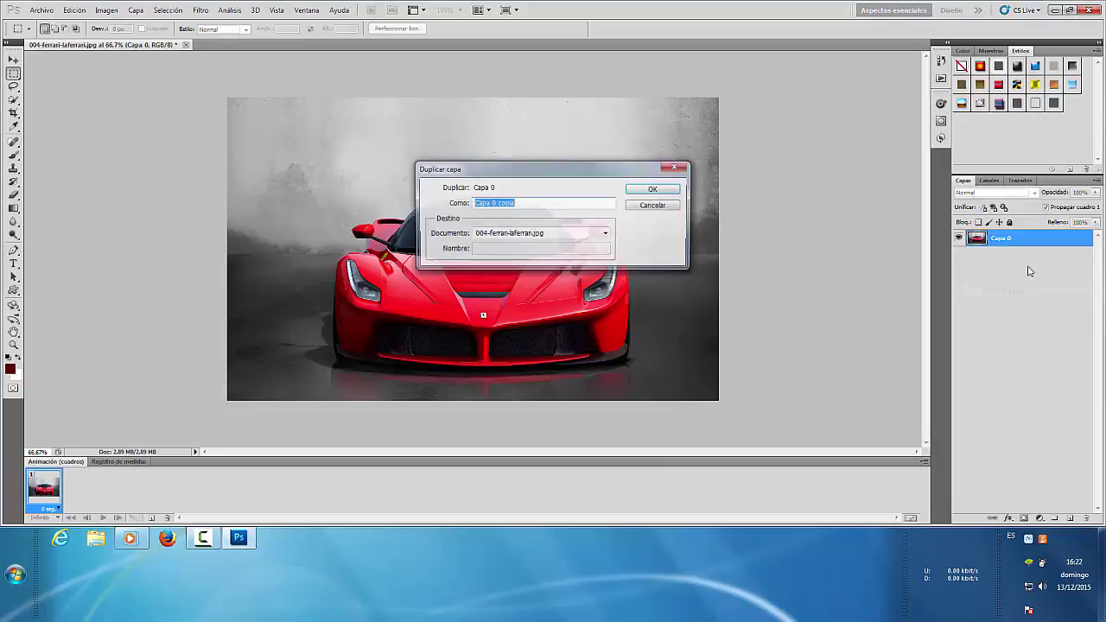
pyautogui.click(662, 190)
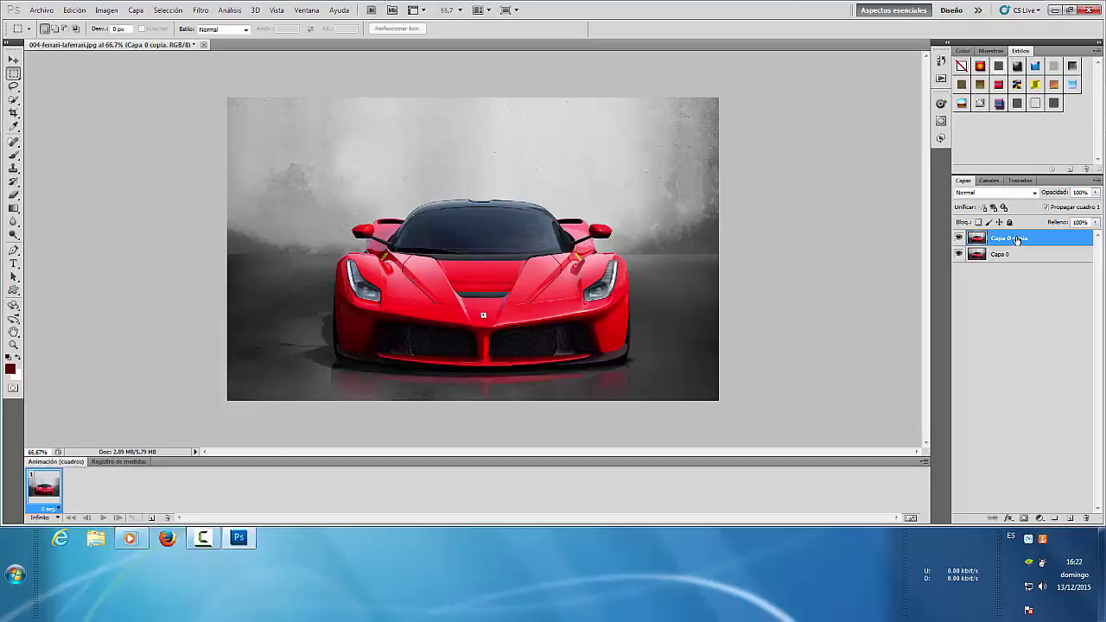
pyautogui.rightClick(1017, 239)
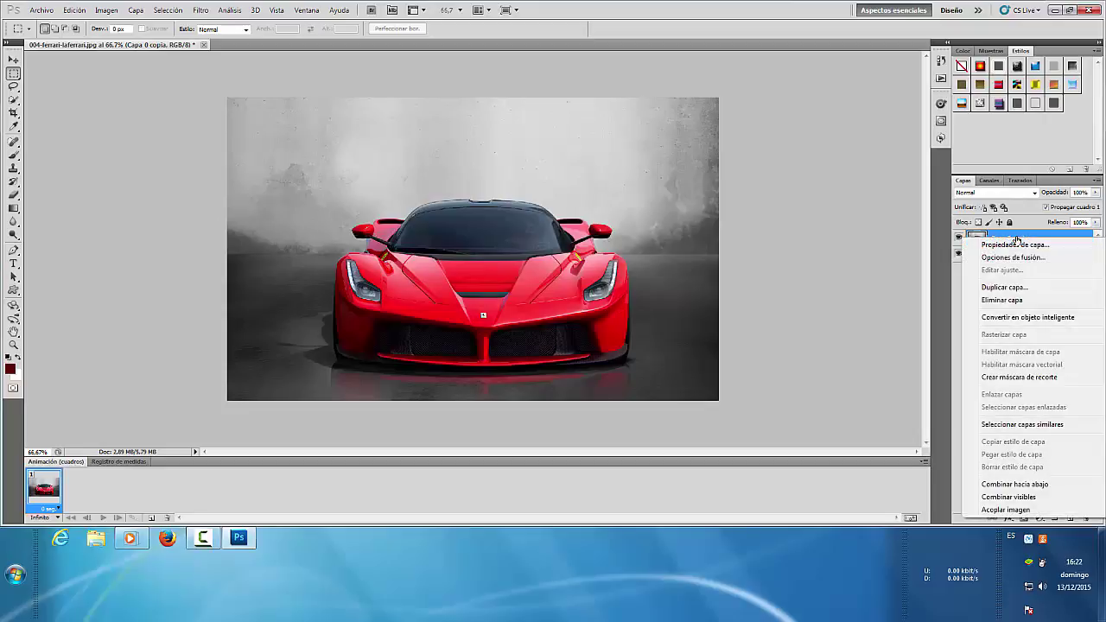
pyautogui.click(1020, 289)
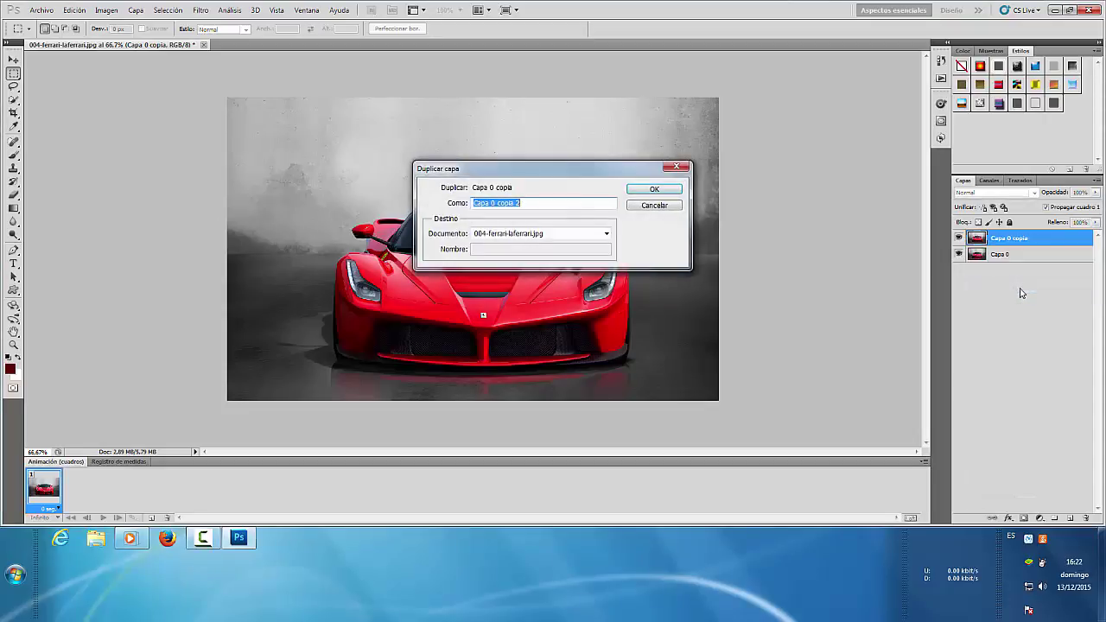
pyautogui.click(655, 190)
pyautogui.rightClick(1046, 238)
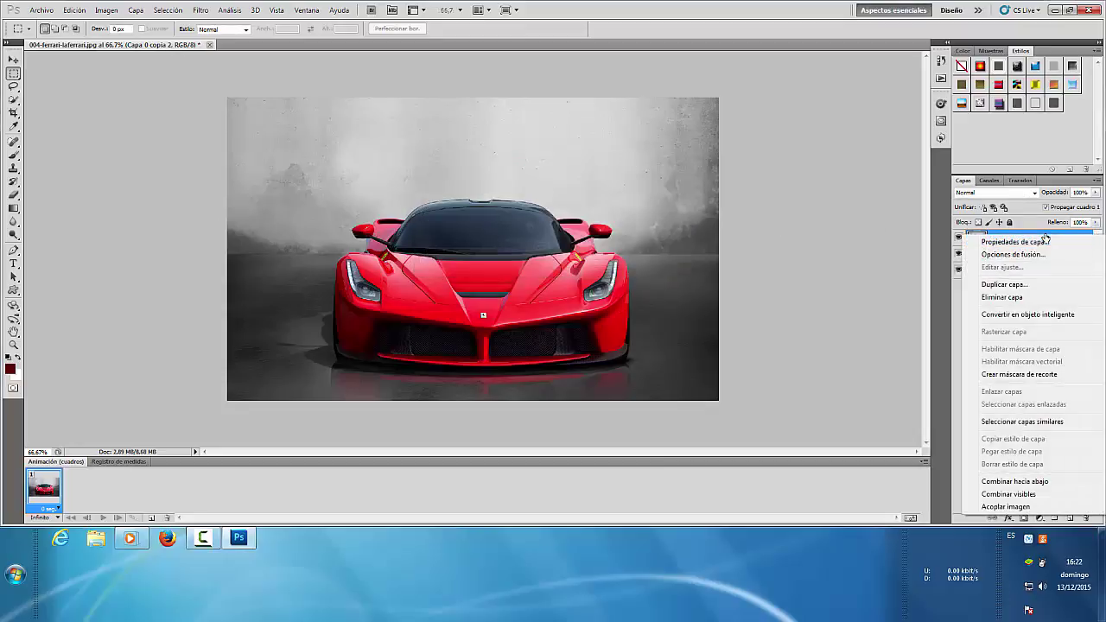
pyautogui.click(1018, 287)
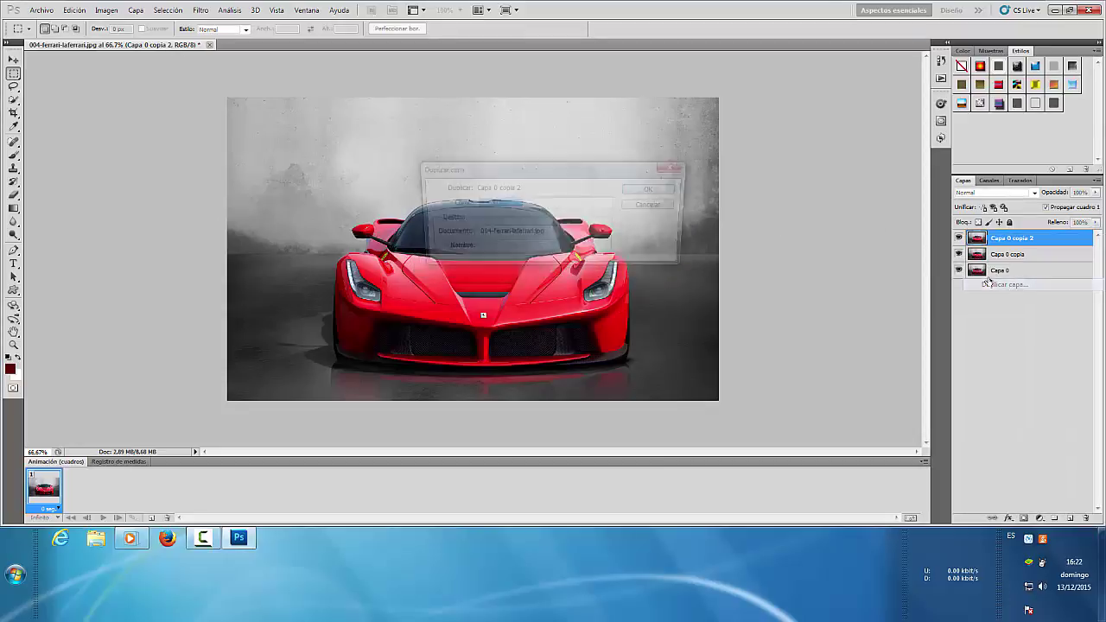
pyautogui.click(650, 190)
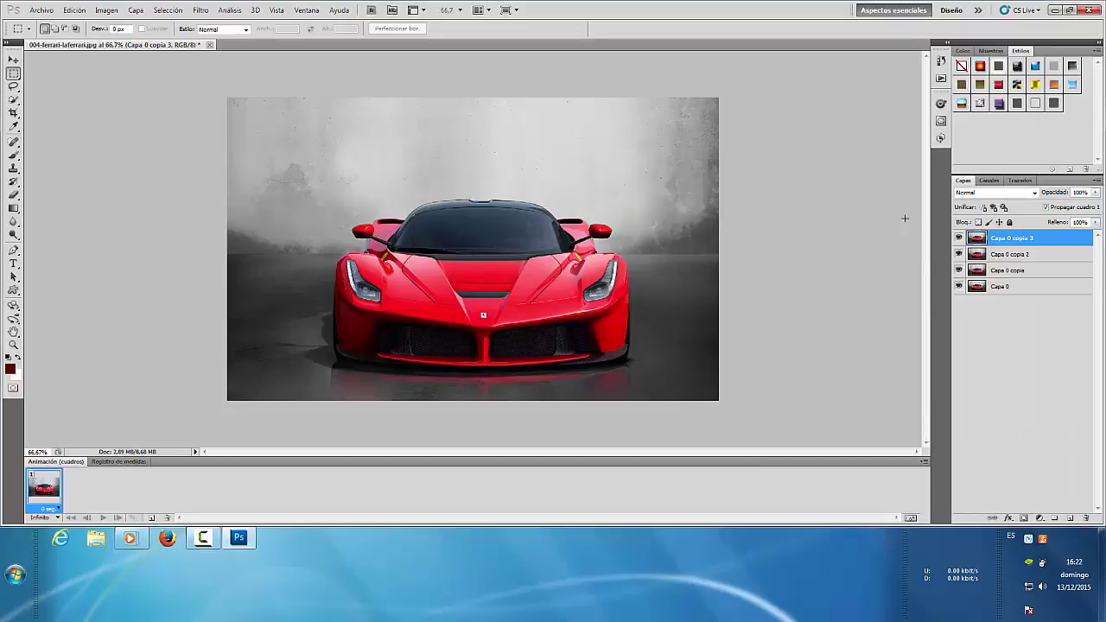
# - Hide Capa 0 copia 3, copia 2 and Capa 0, and select Capa 0 copia
pyautogui.click(958, 238)
pyautogui.click(958, 254)
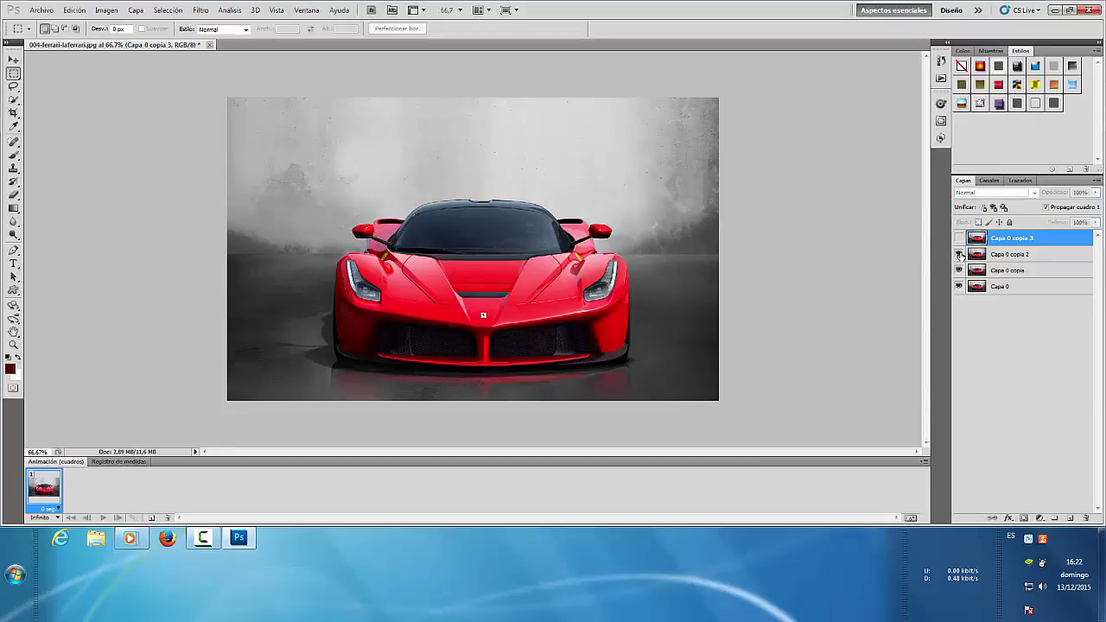
pyautogui.click(958, 286)
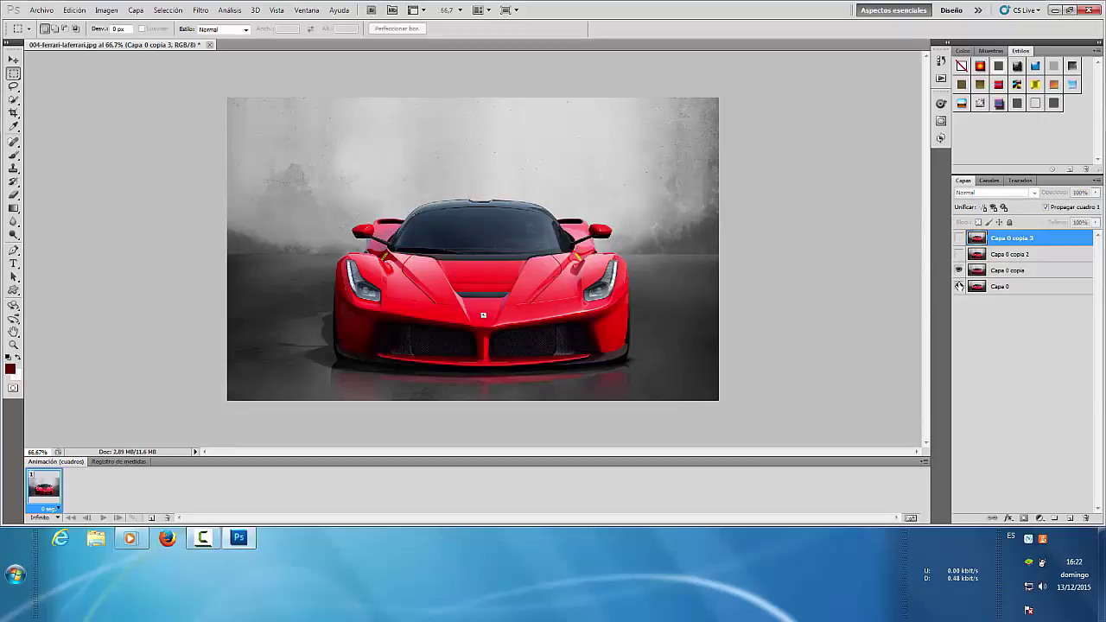
pyautogui.click(1012, 270)
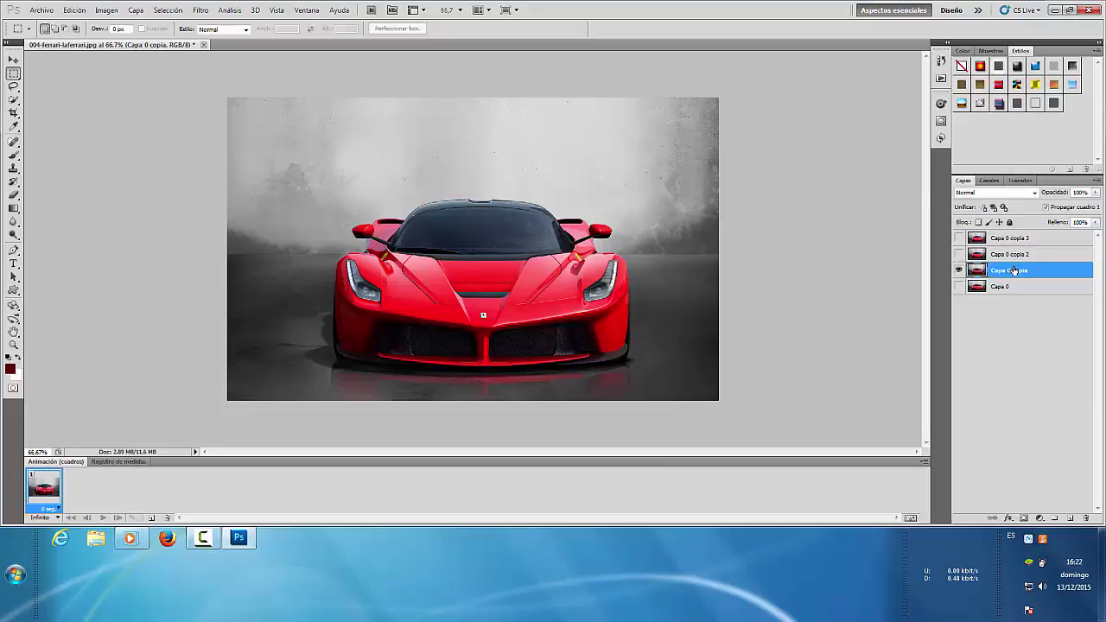
# - Apply a Prime de 105 mm lens flare at 117% brightness, then show and select Capa 0 copia 3
pyautogui.click(199, 10)
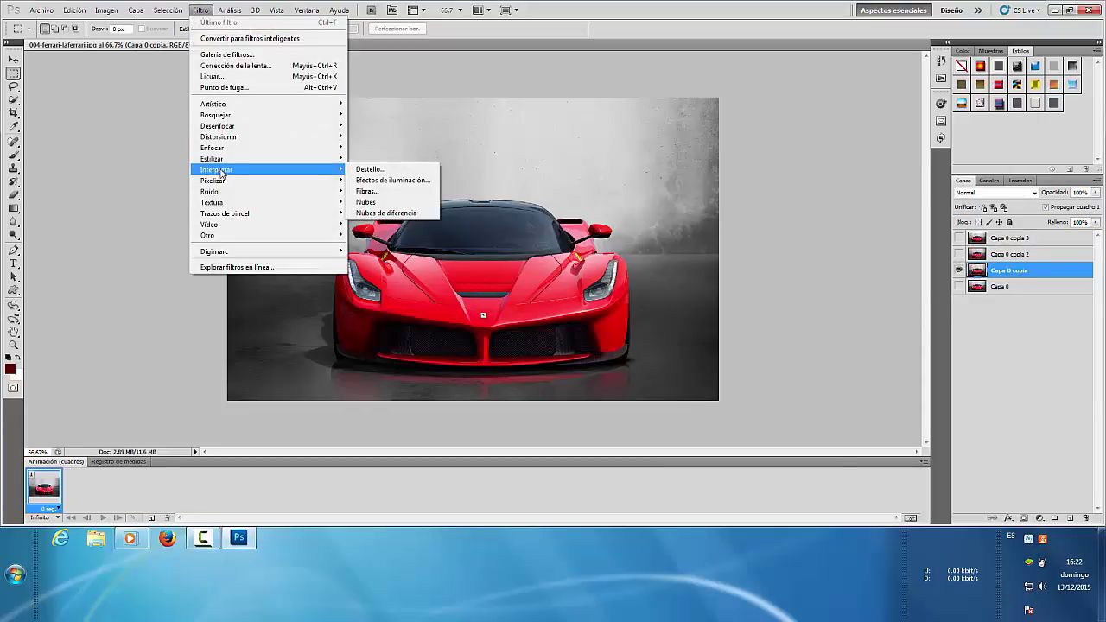
pyautogui.moveTo(217, 169)
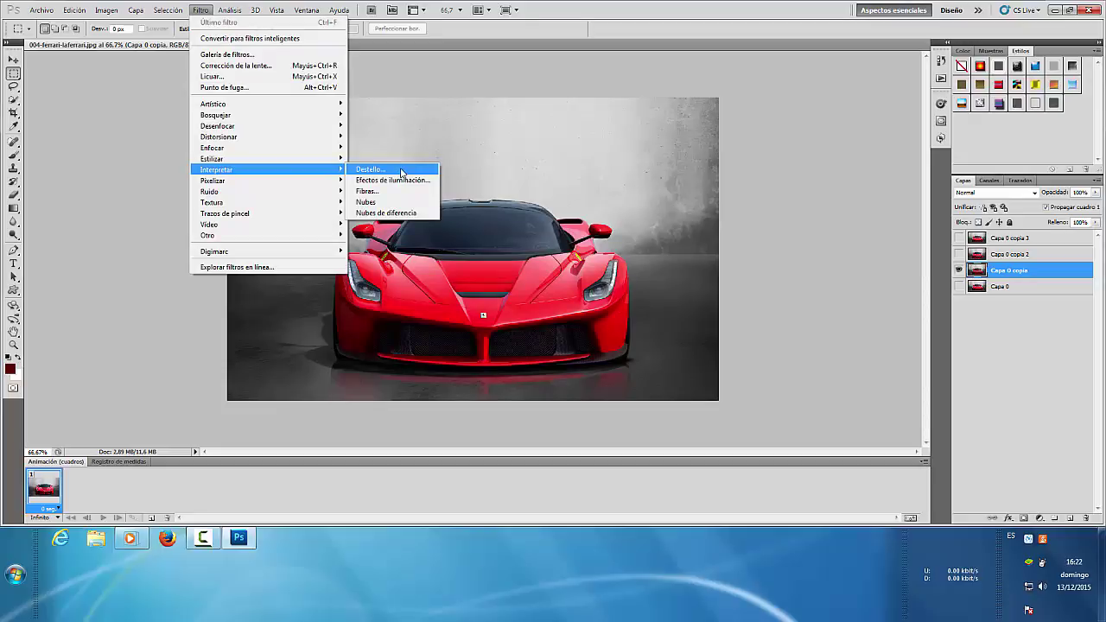
pyautogui.click(402, 172)
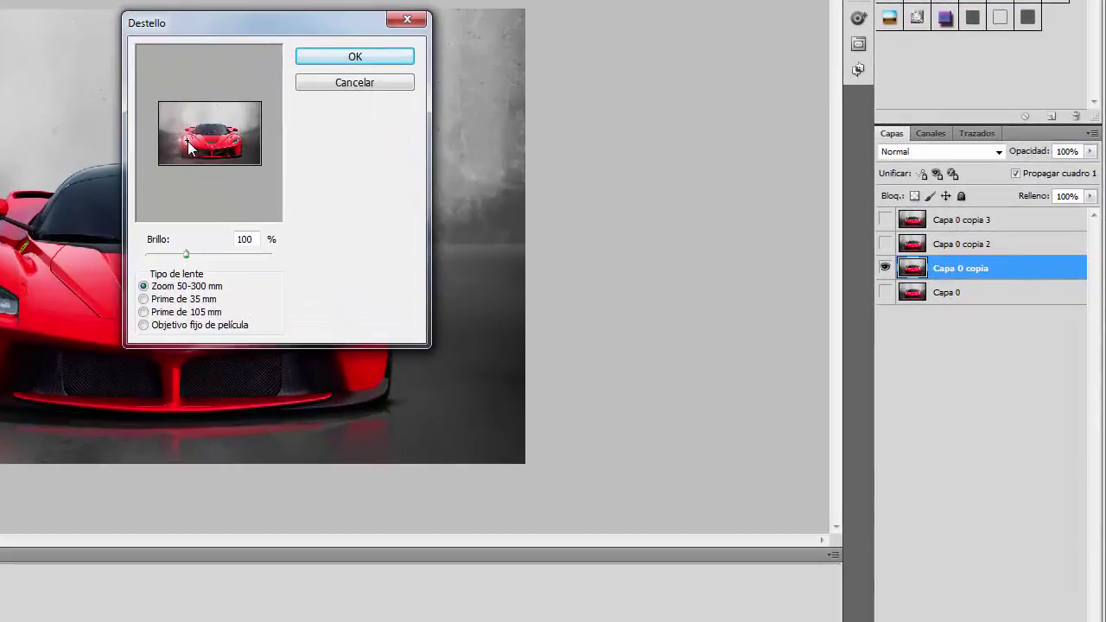
pyautogui.click(144, 312)
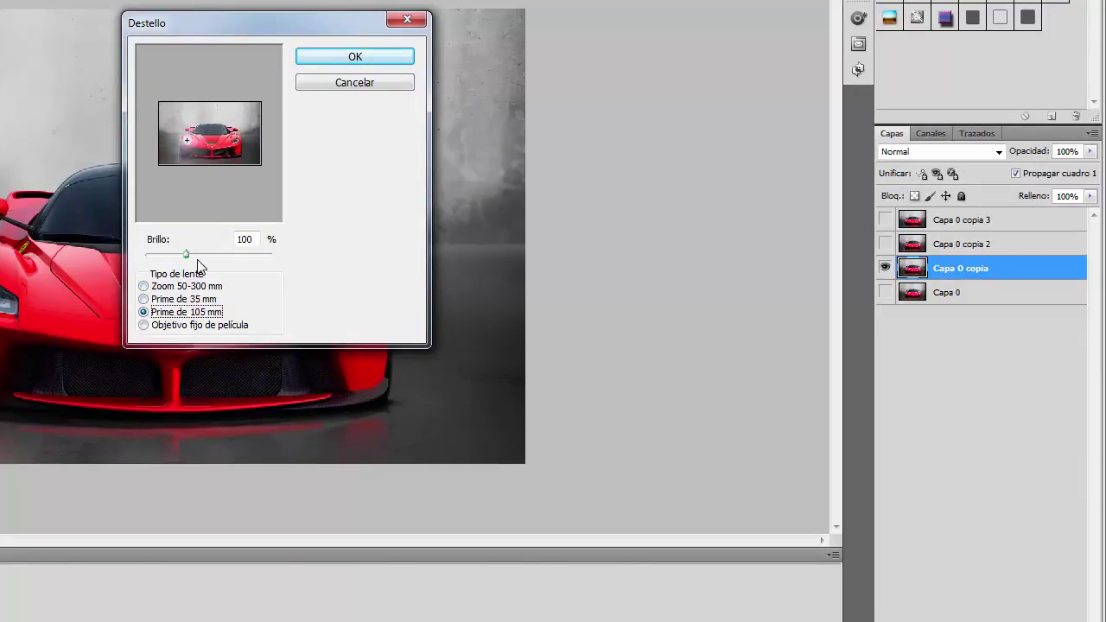
pyautogui.moveTo(187, 254); pyautogui.dragTo(192, 254)
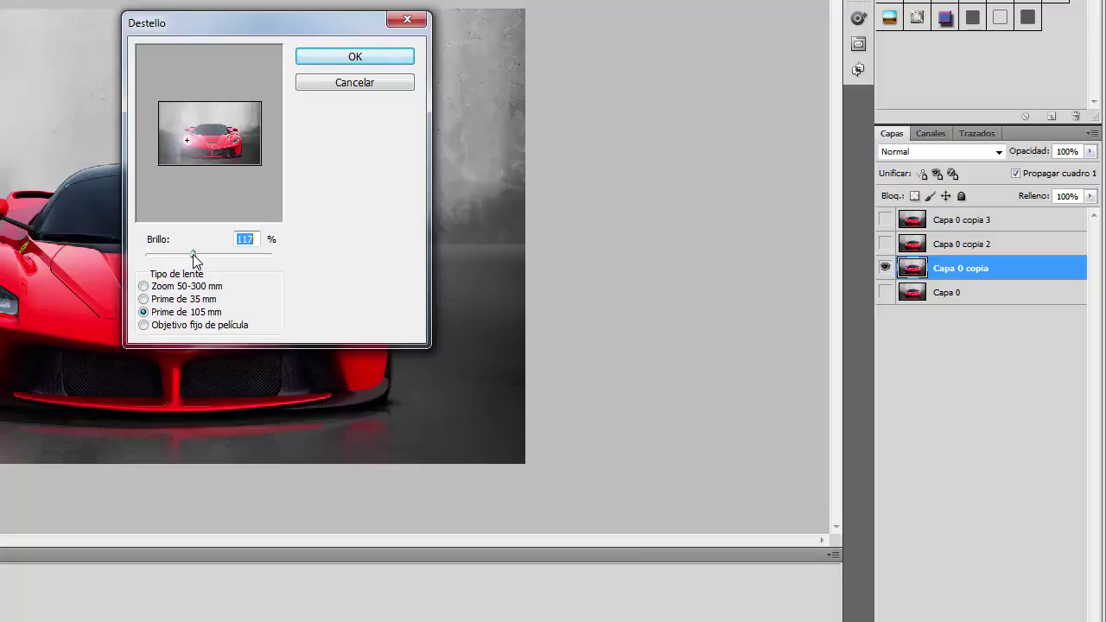
pyautogui.click(350, 59)
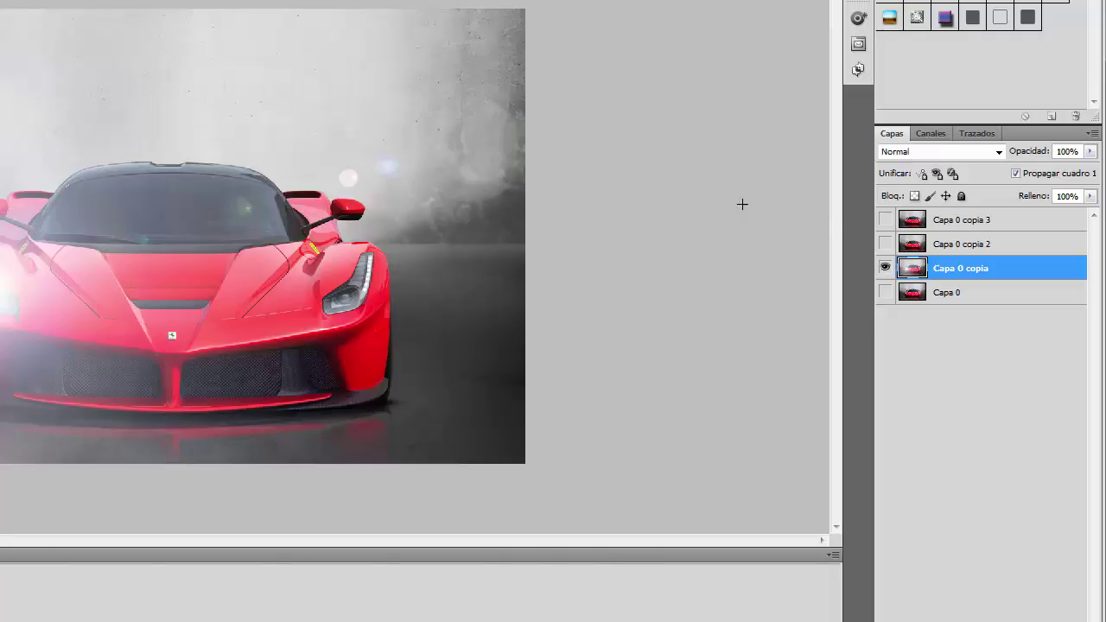
pyautogui.click(885, 220)
pyautogui.click(954, 222)
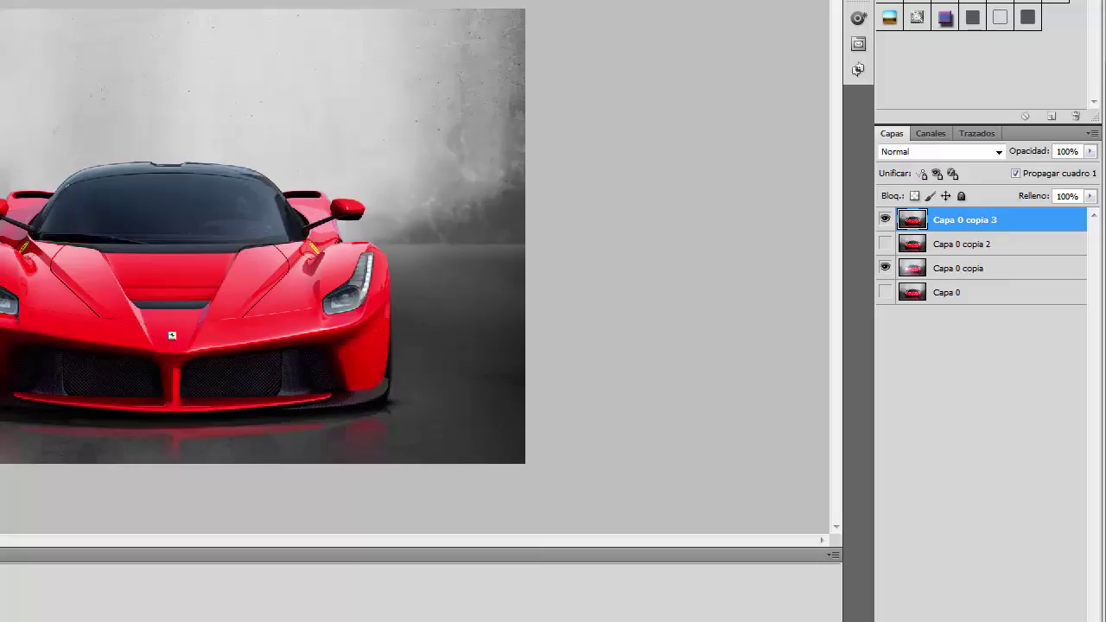
# - Hide Capa 0 copia and add a lens flare to Capa 0 copia 3, centred on the right headlight
pyautogui.click(885, 268)
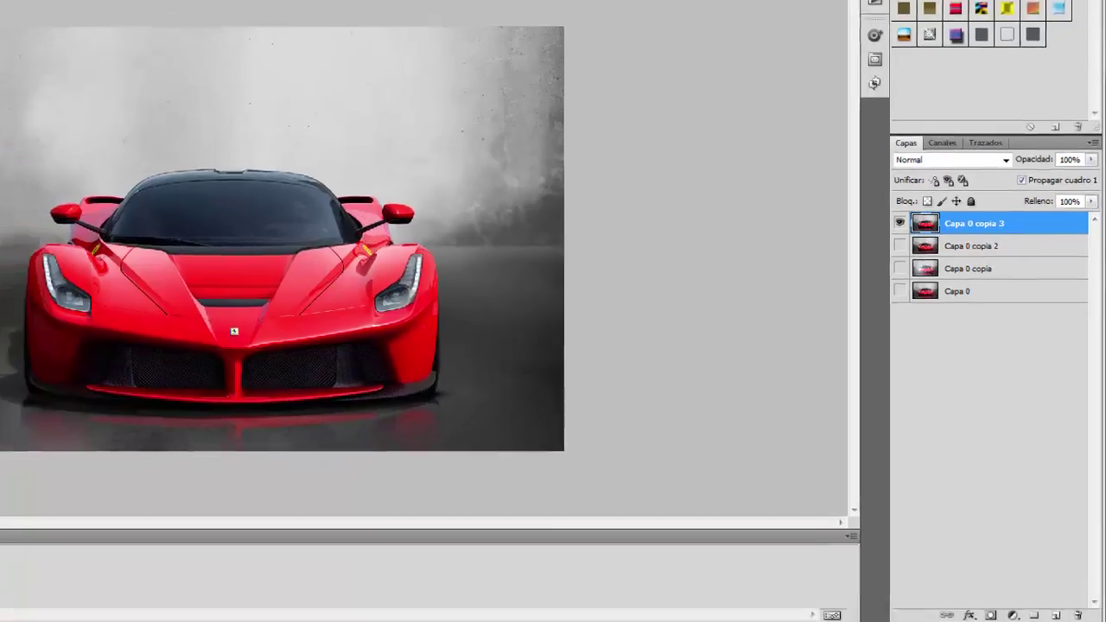
pyautogui.click(200, 9)
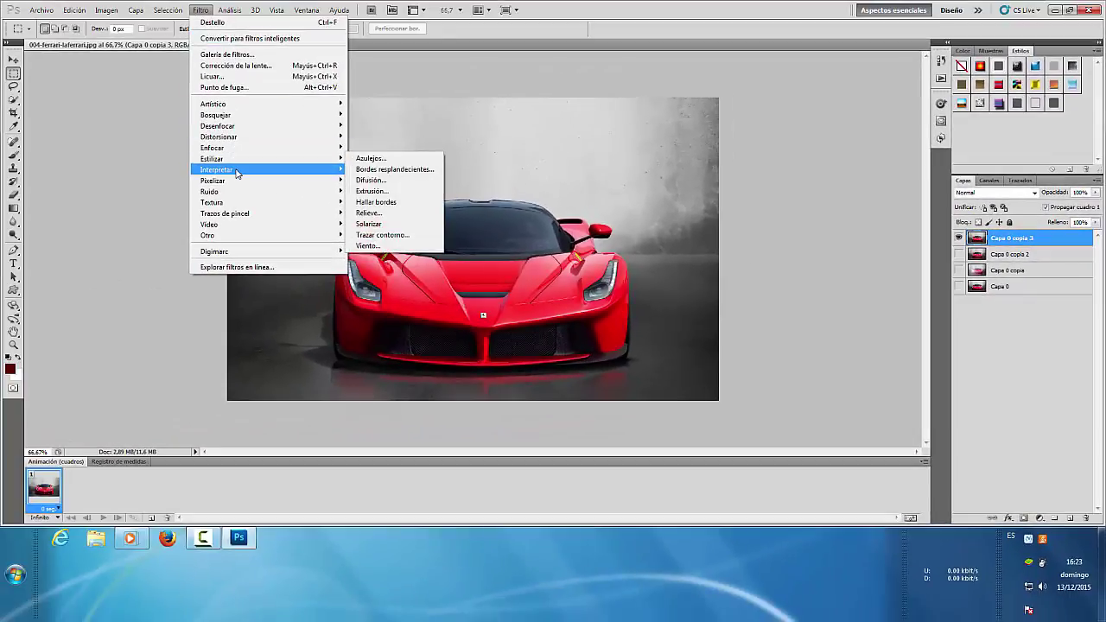
pyautogui.moveTo(216, 169)
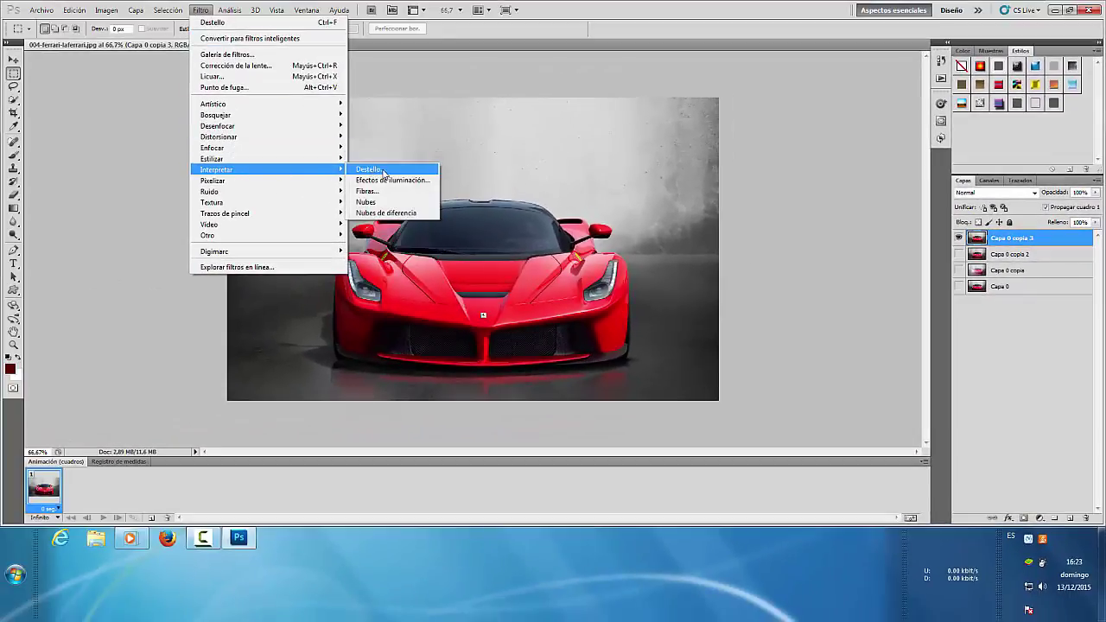
pyautogui.click(385, 170)
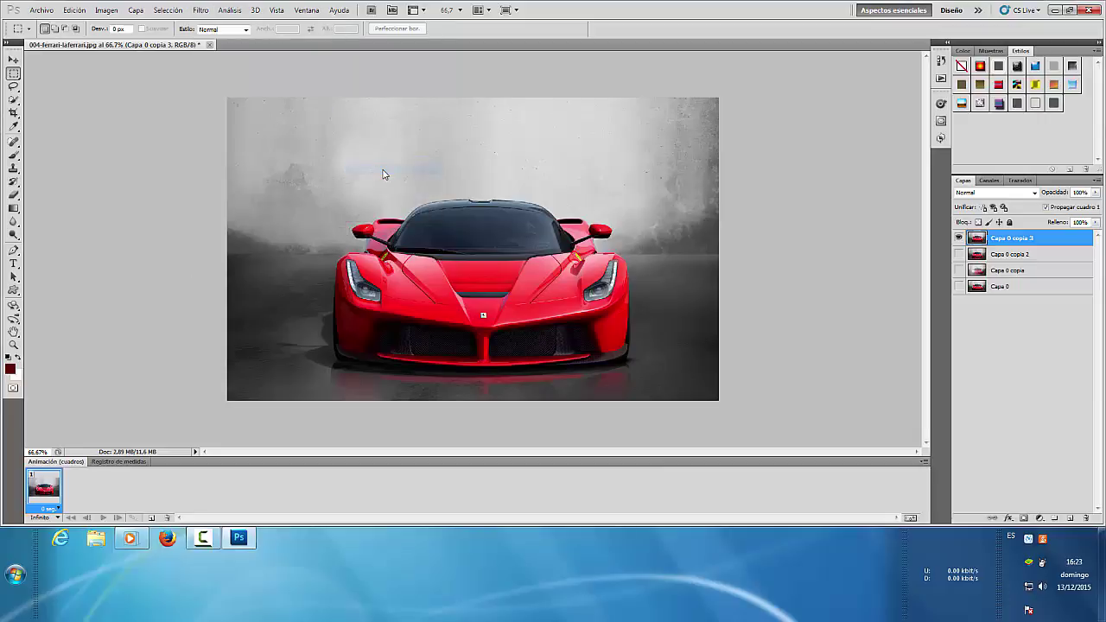
pyautogui.moveTo(493, 189); pyautogui.dragTo(526, 190)
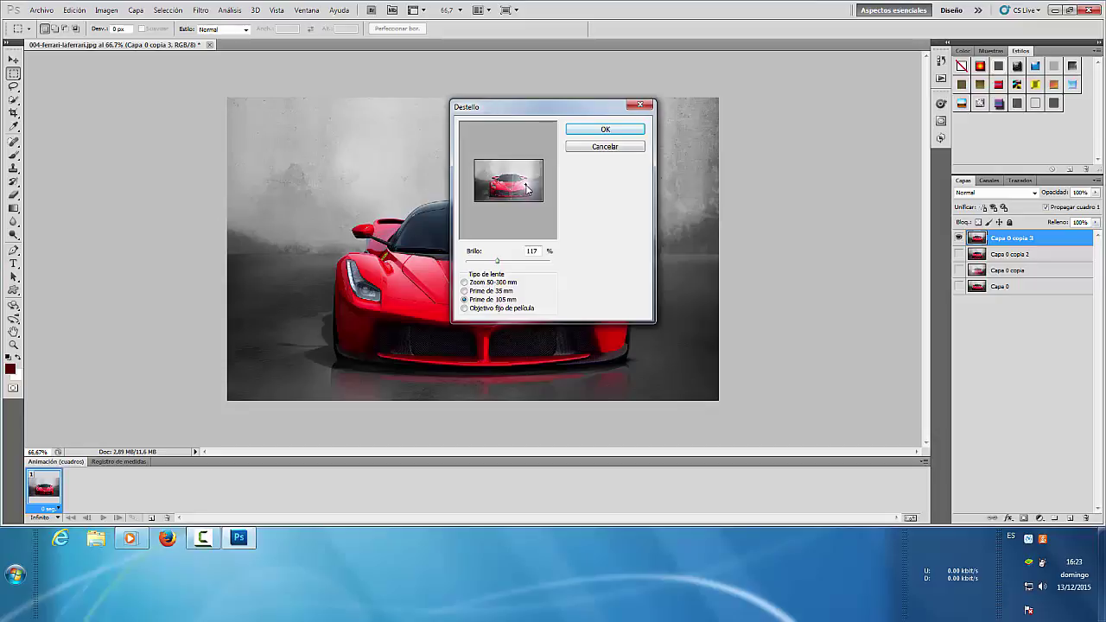
pyautogui.click(607, 130)
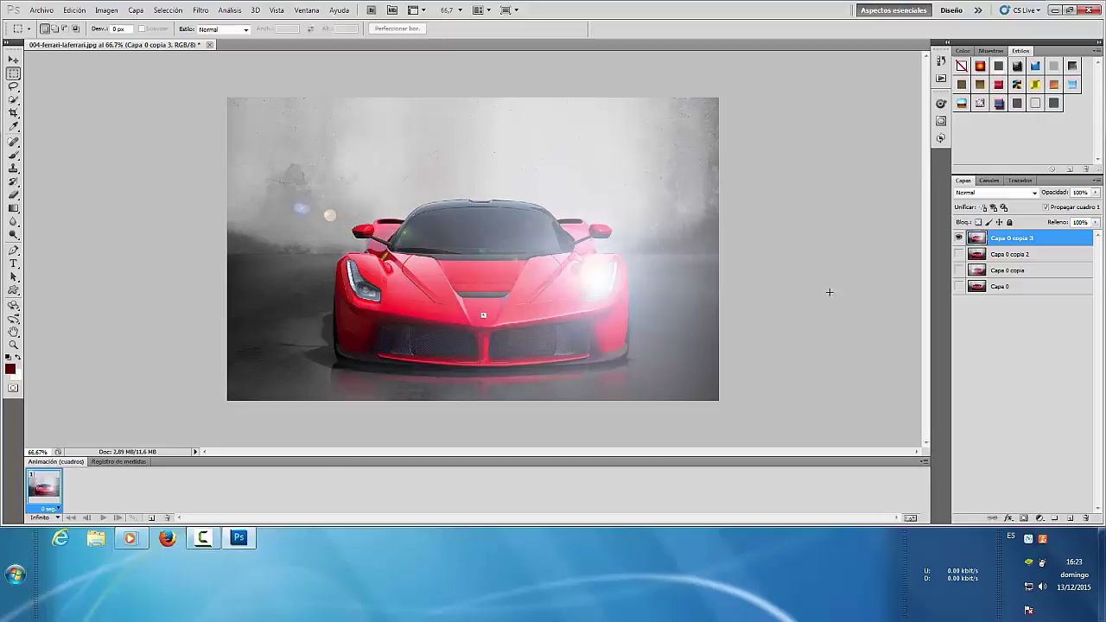
# - Make frame 1 show only the plain Capa 0, and add frame 2 showing the flared Capa 0 copia
pyautogui.click(960, 237)
pyautogui.click(959, 286)
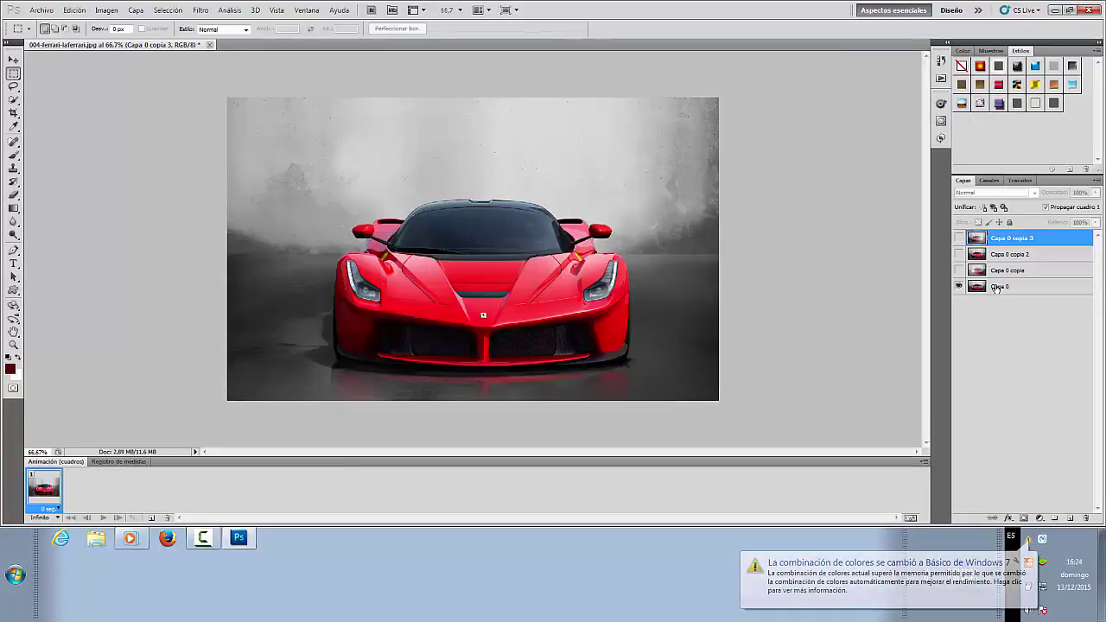
pyautogui.click(996, 287)
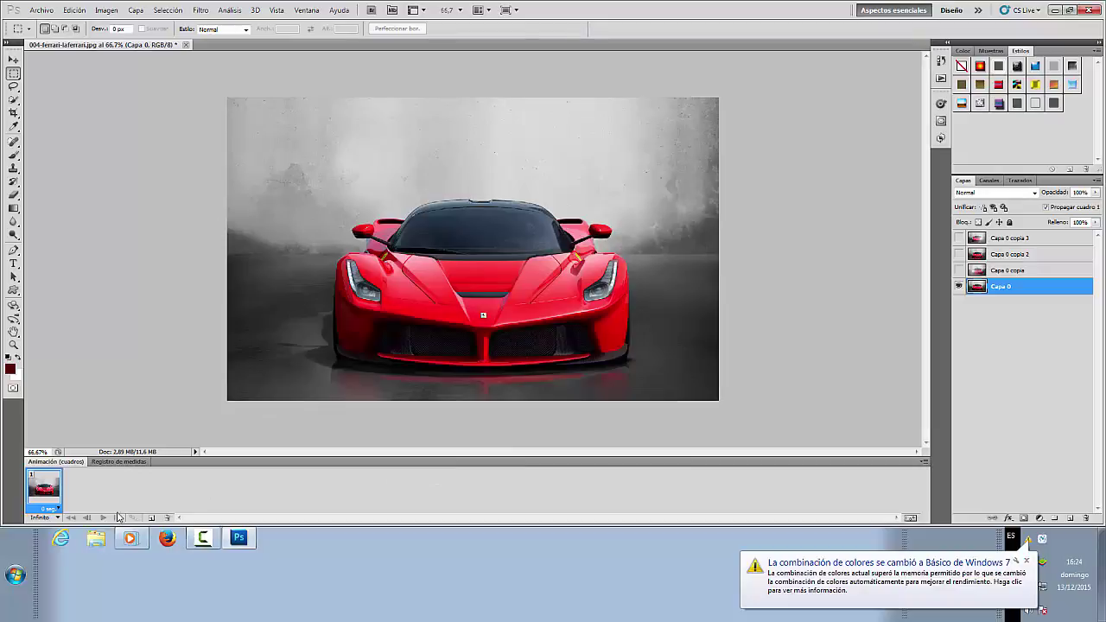
pyautogui.click(151, 519)
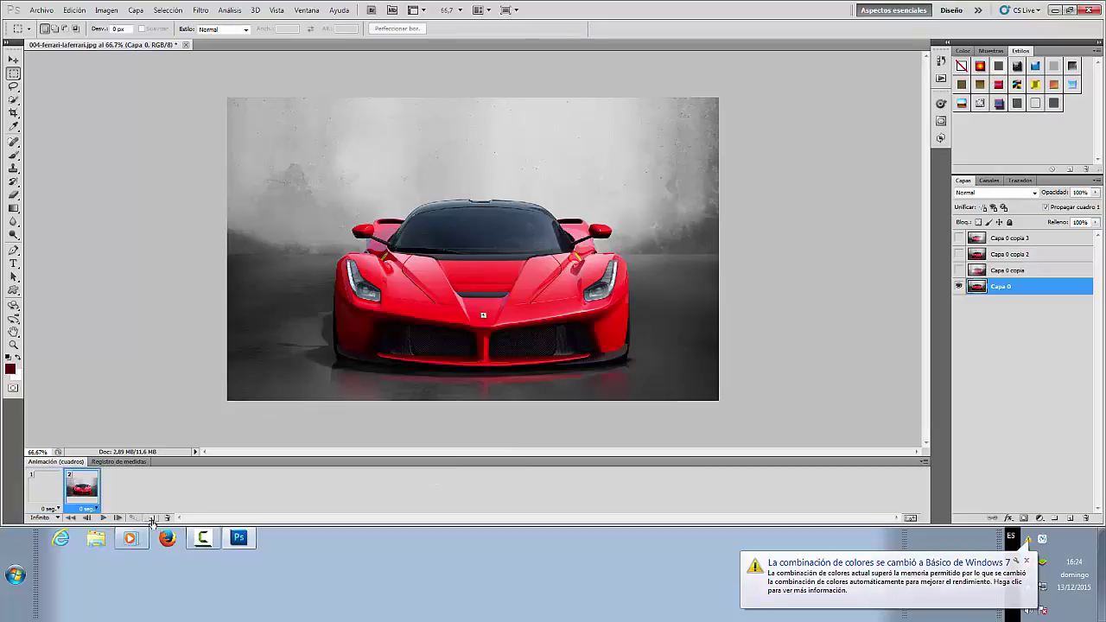
pyautogui.click(958, 271)
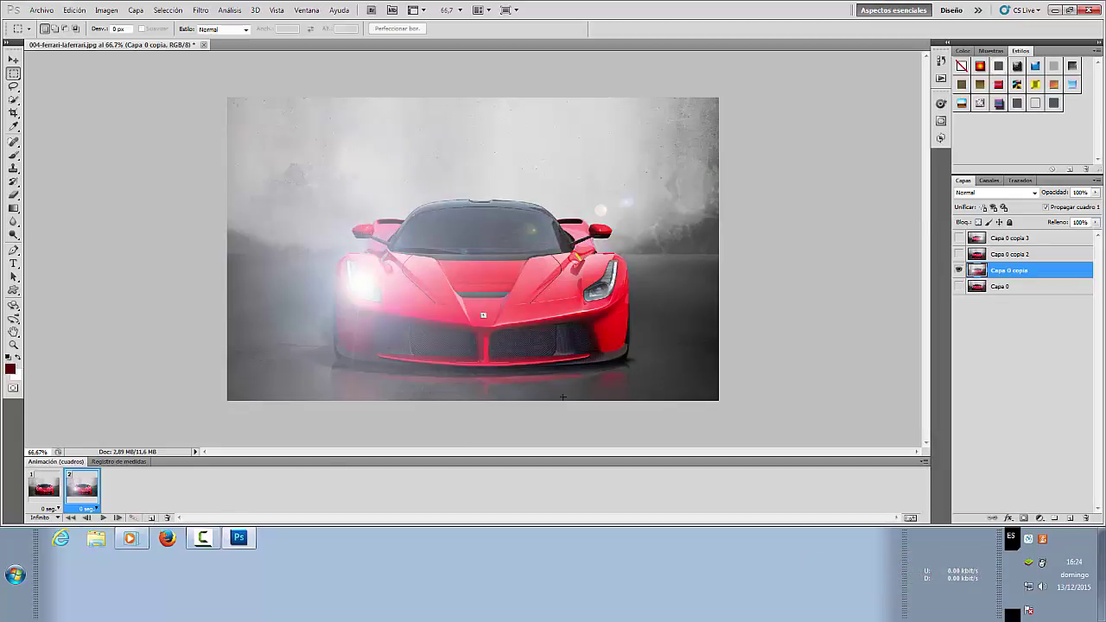
# - Add frame 3 showing Capa 0 copia 2 and frame 4 showing only Capa 0 copia 3
pyautogui.click(151, 518)
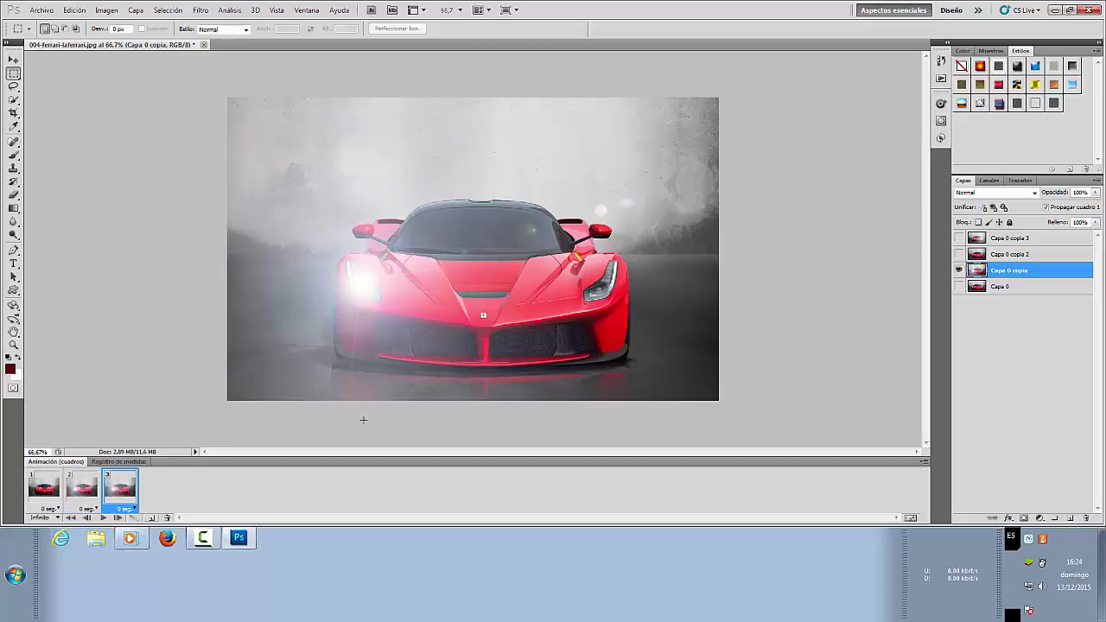
pyautogui.click(959, 254)
pyautogui.click(1009, 254)
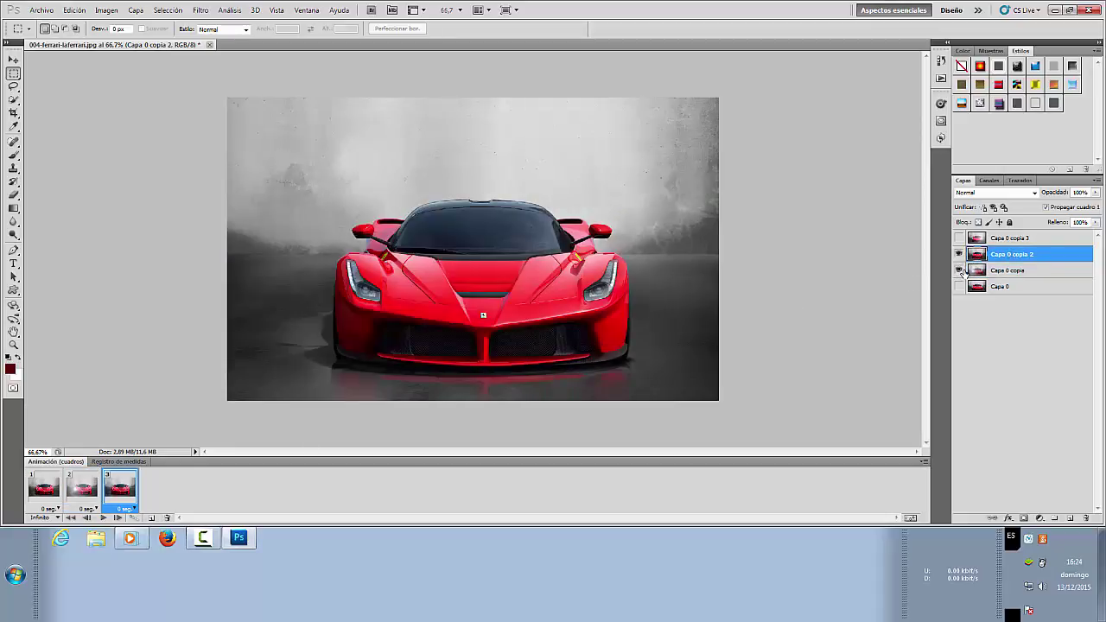
pyautogui.click(152, 518)
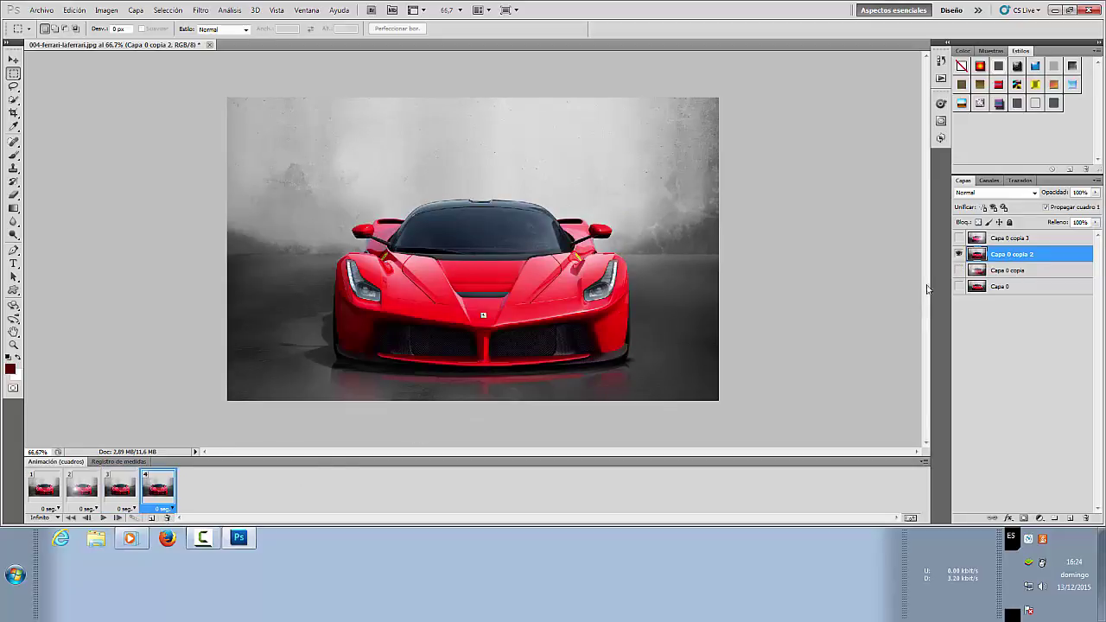
pyautogui.click(959, 238)
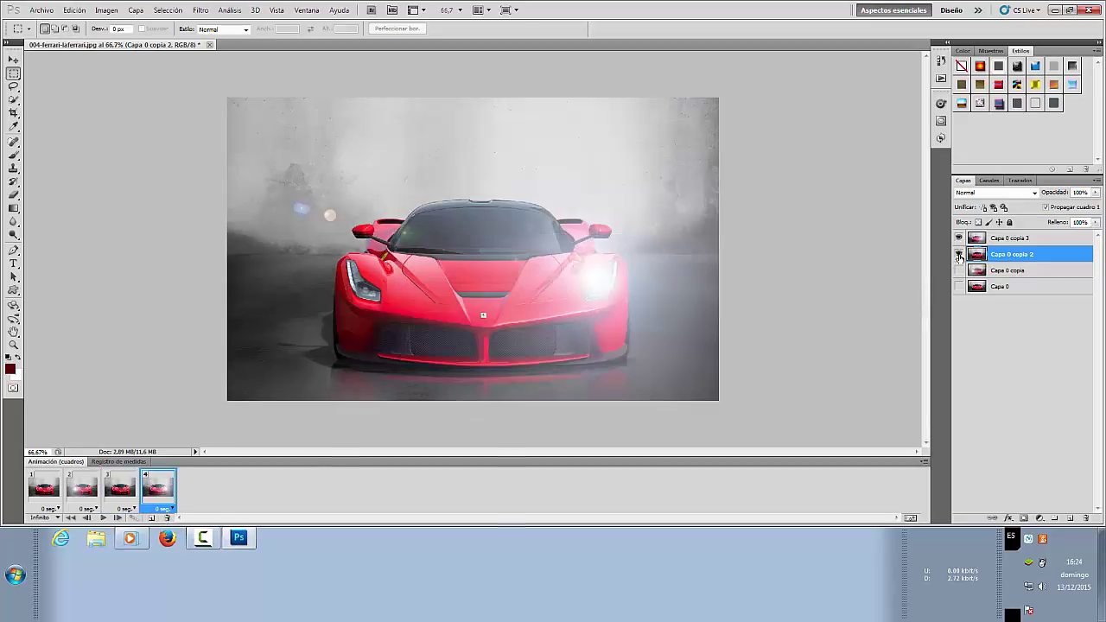
pyautogui.click(959, 254)
pyautogui.click(1015, 237)
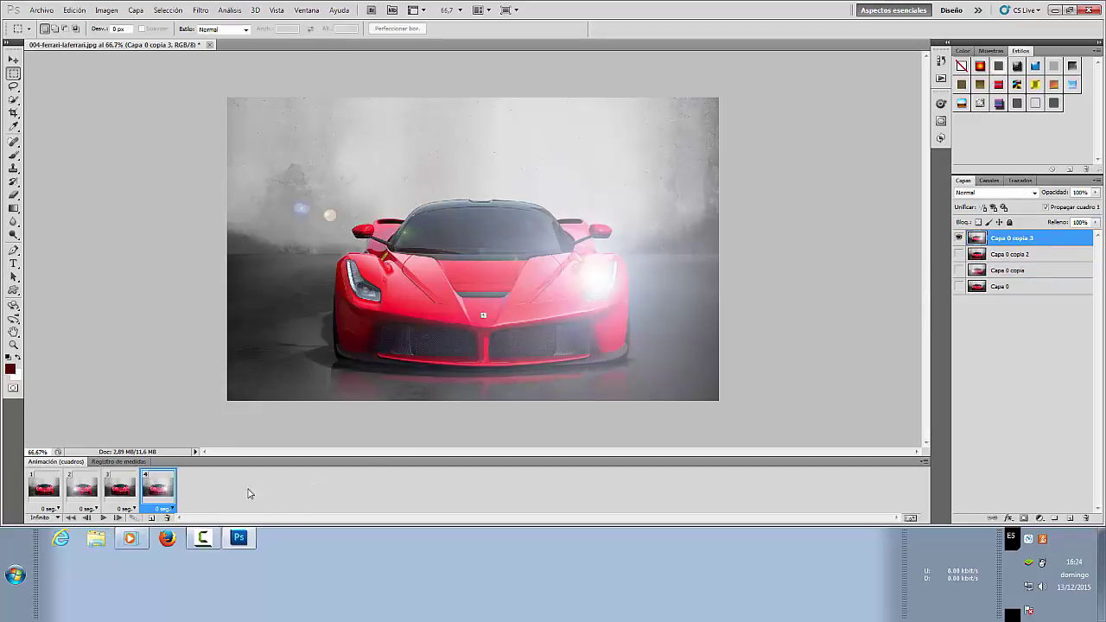
# - Add frame 5 showing only the plain Capa 0 and play the animation preview
pyautogui.click(151, 518)
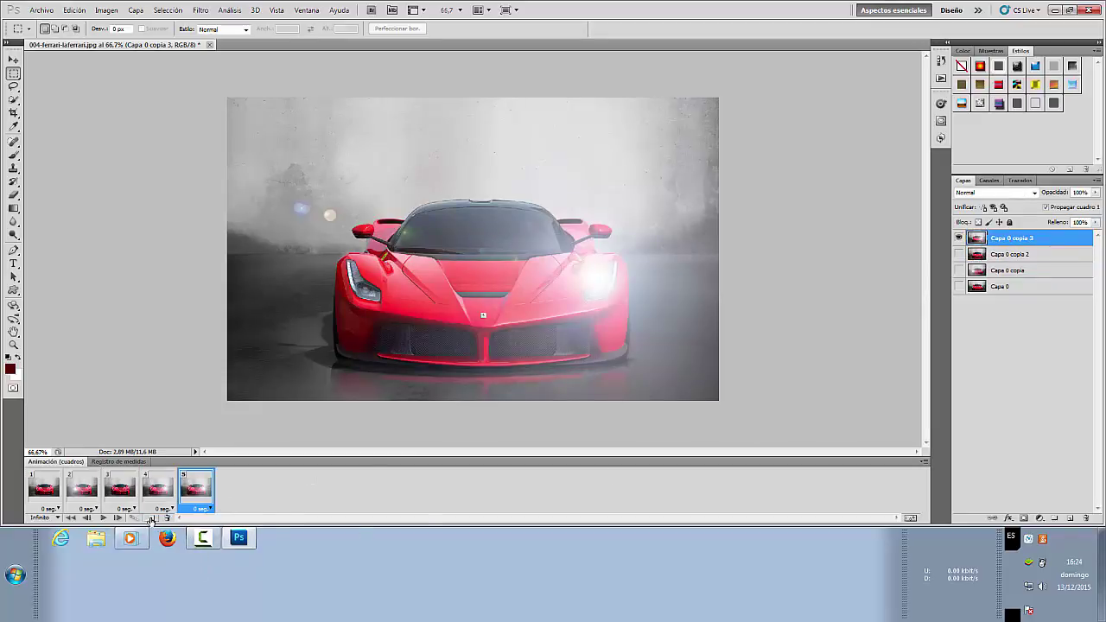
pyautogui.click(958, 287)
pyautogui.click(999, 287)
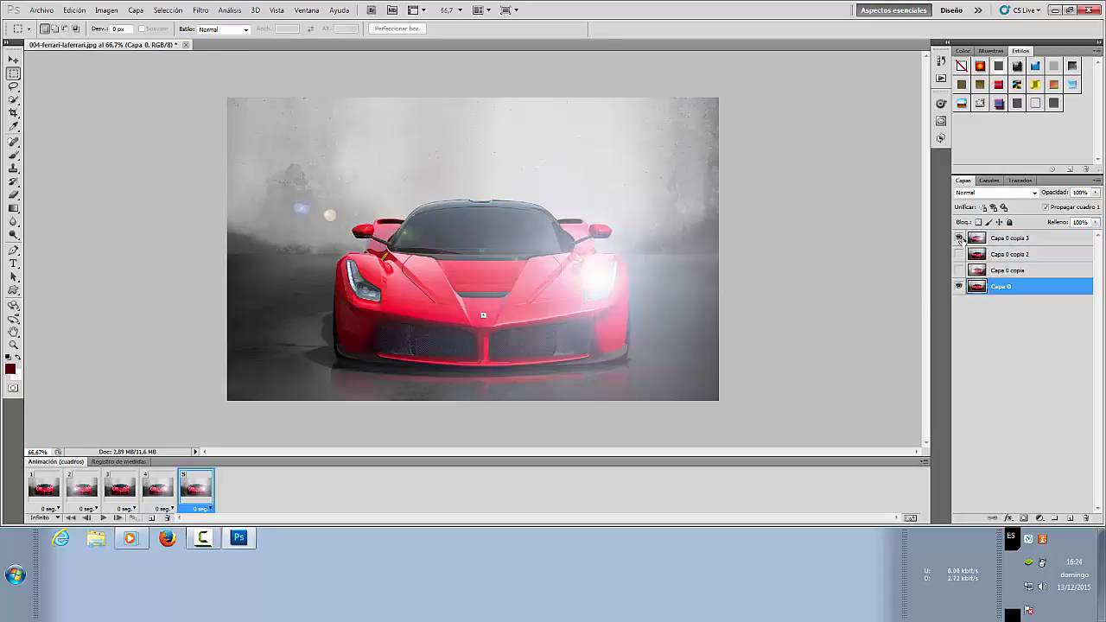
pyautogui.click(959, 238)
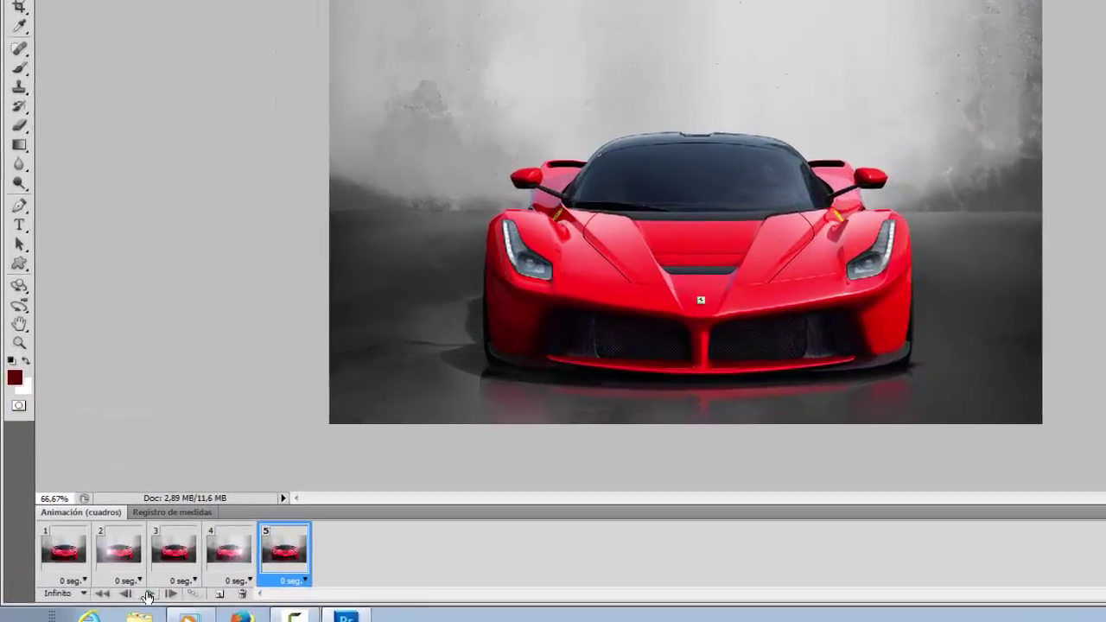
pyautogui.click(149, 595)
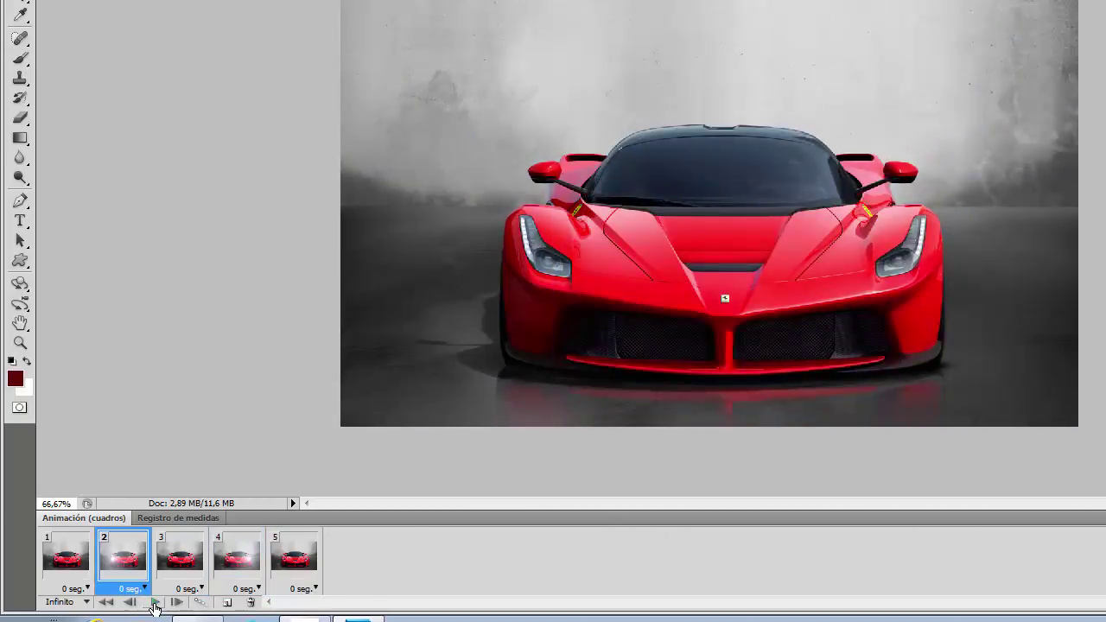
# - Stop the preview and set the delay of all five frames to 0.5 seconds
pyautogui.click(154, 605)
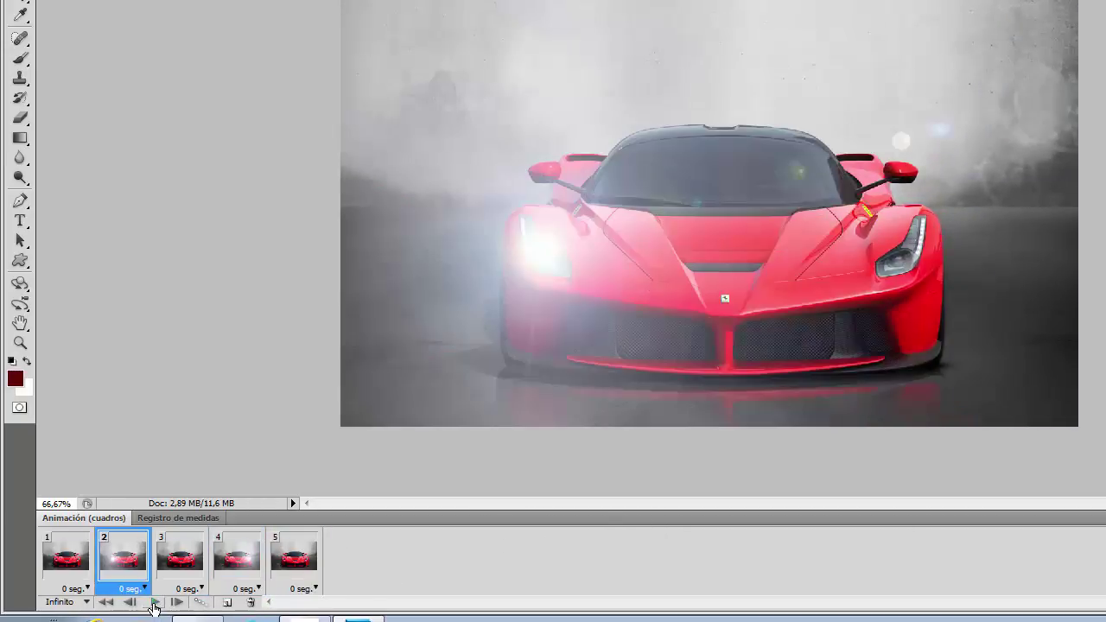
pyautogui.click(65, 590)
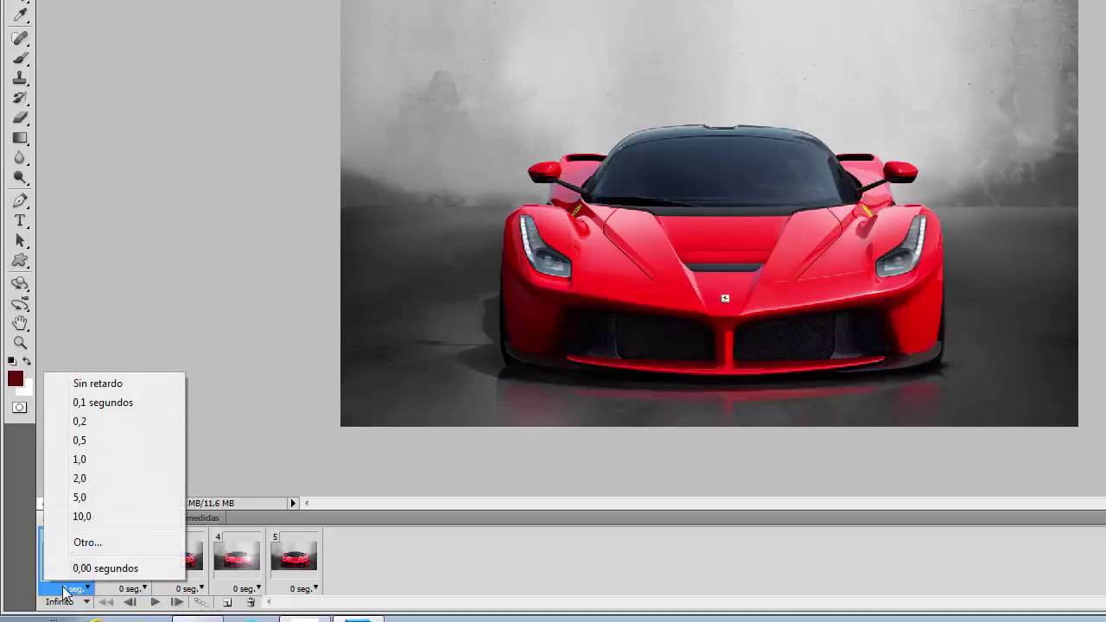
pyautogui.click(80, 443)
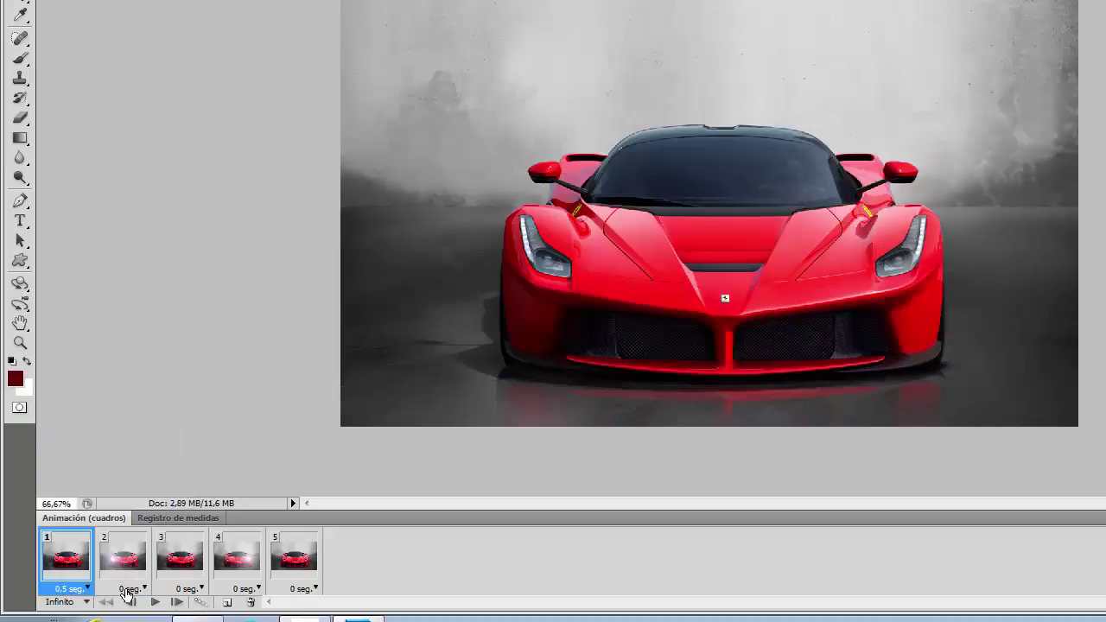
pyautogui.click(129, 589)
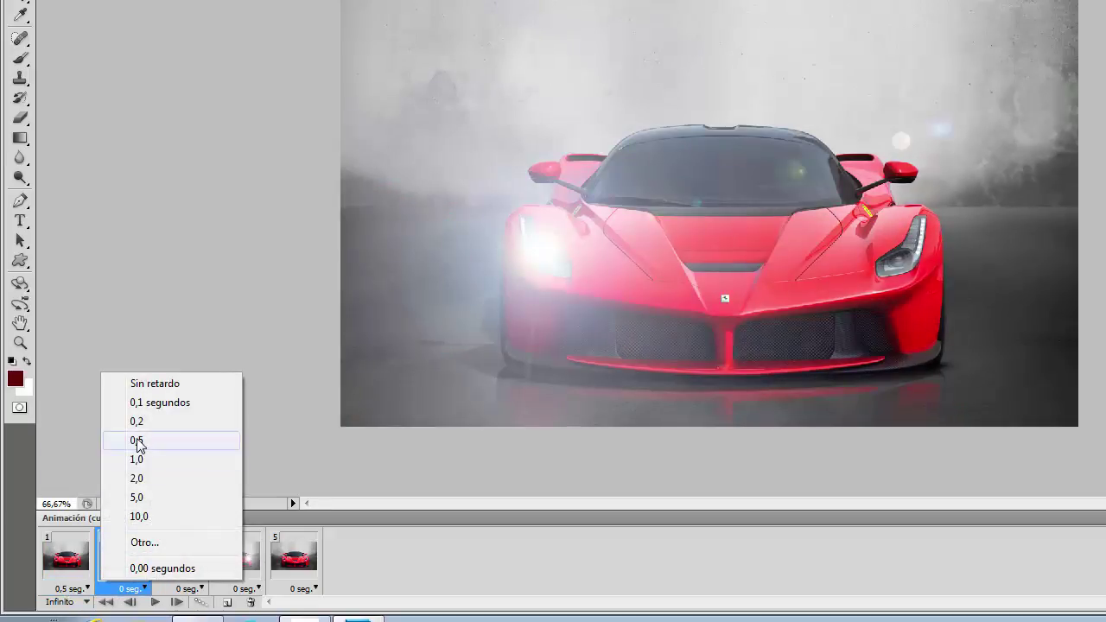
pyautogui.click(136, 440)
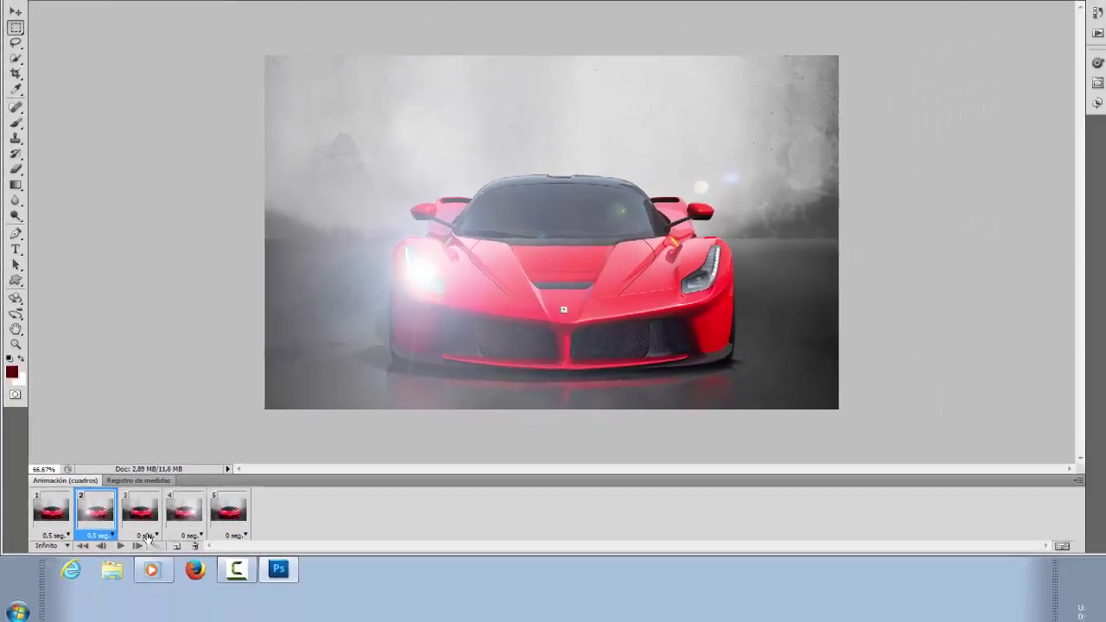
pyautogui.click(186, 589)
pyautogui.click(131, 409)
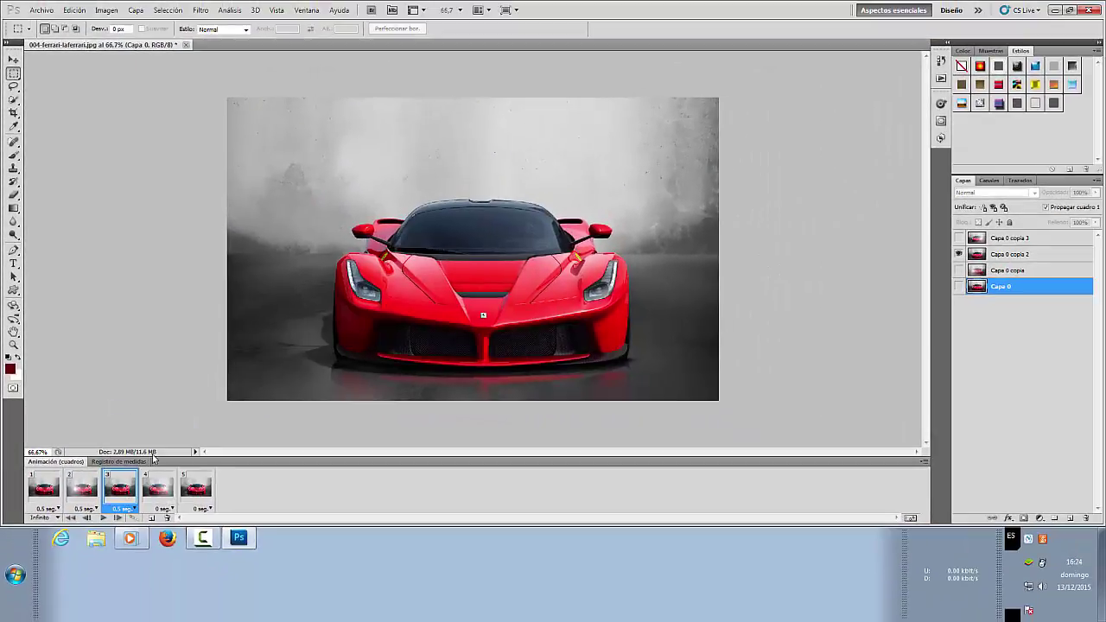
pyautogui.click(162, 509)
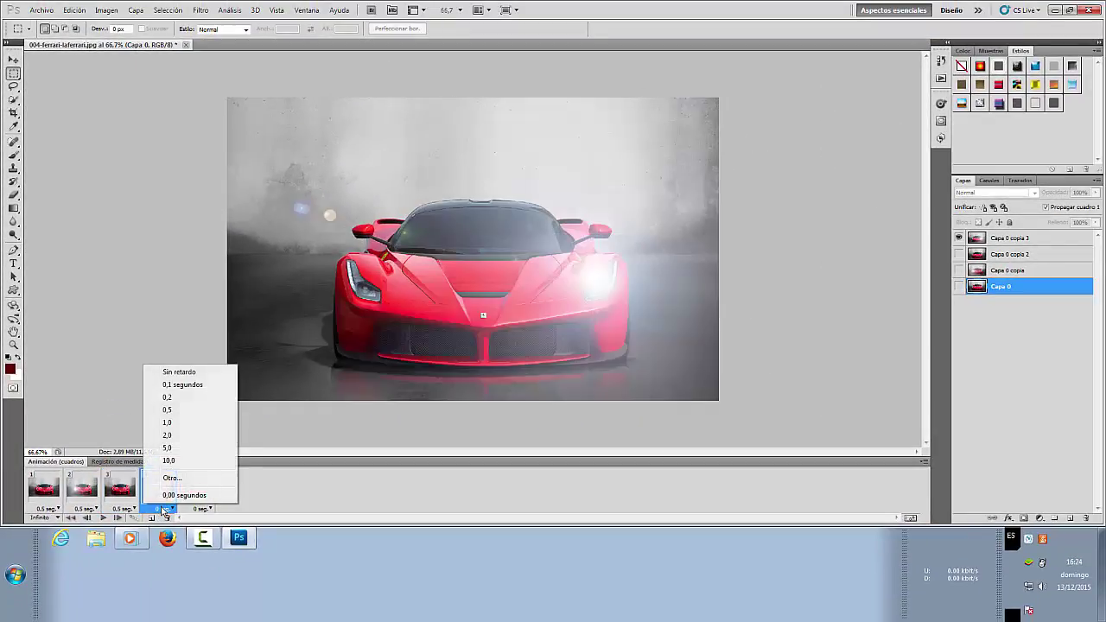
pyautogui.click(167, 409)
pyautogui.click(205, 509)
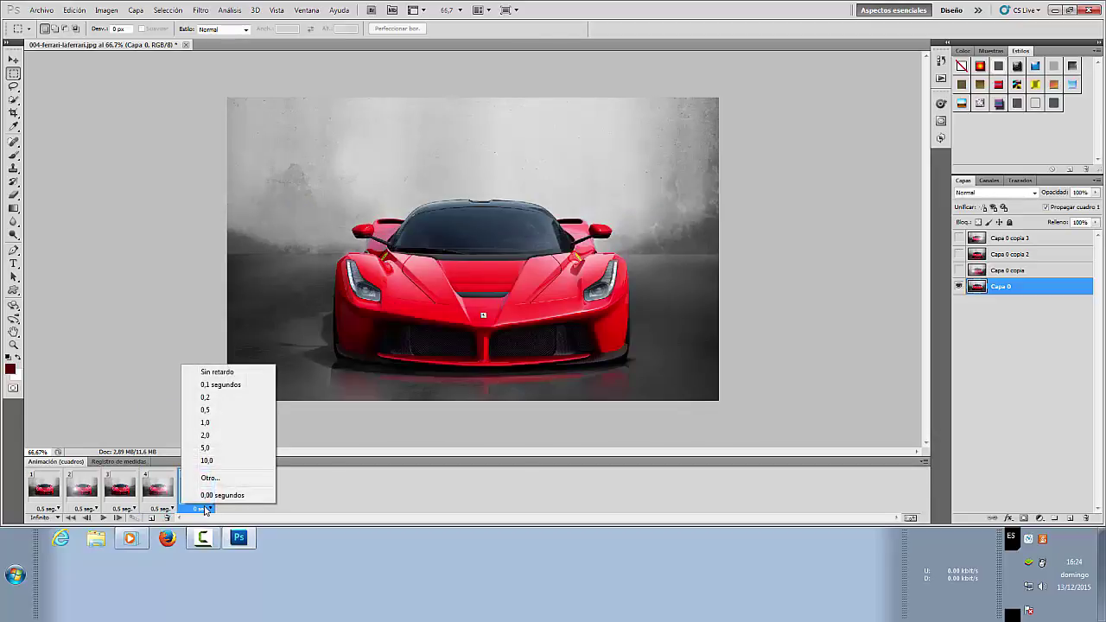
pyautogui.click(216, 409)
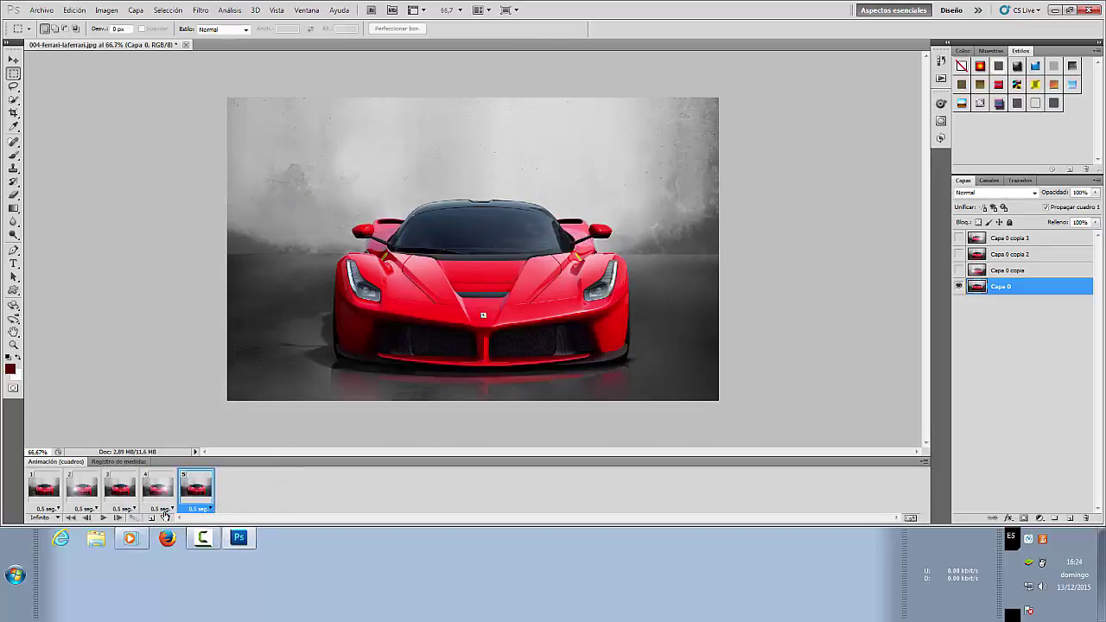
# - Replay the looping animation to check the 0.5-second timing, then stop it
pyautogui.click(102, 518)
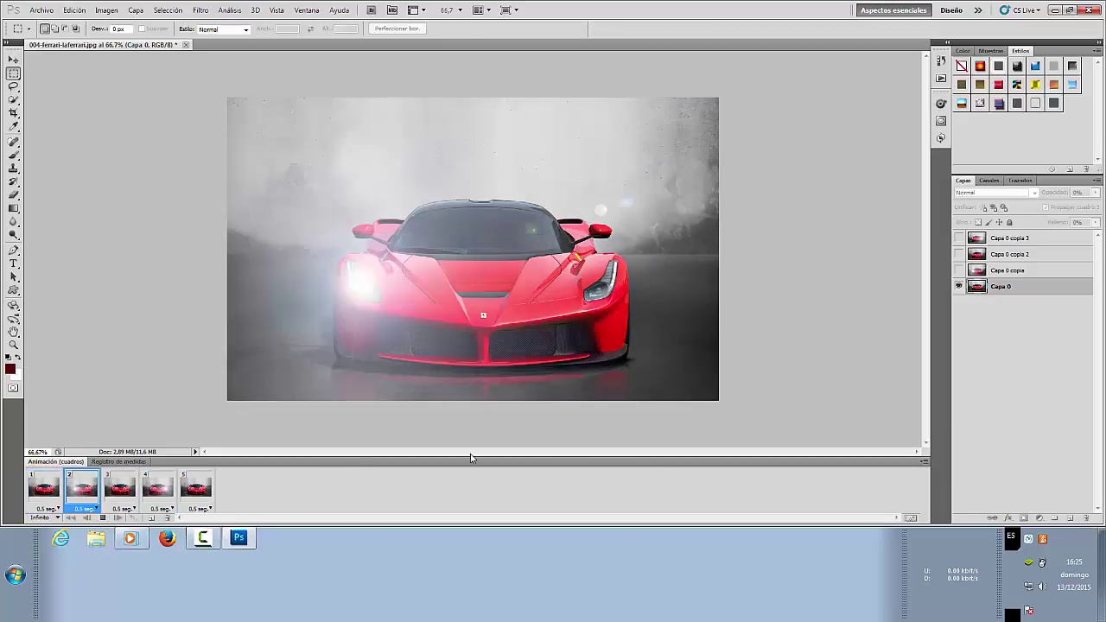
pyautogui.click(103, 517)
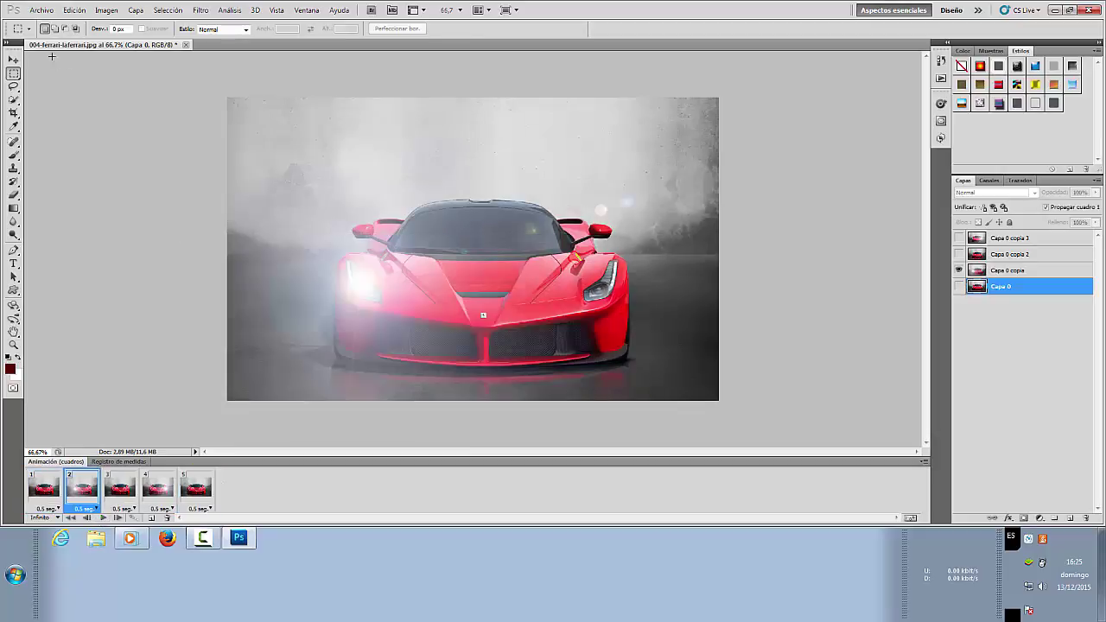
pyautogui.click(42, 11)
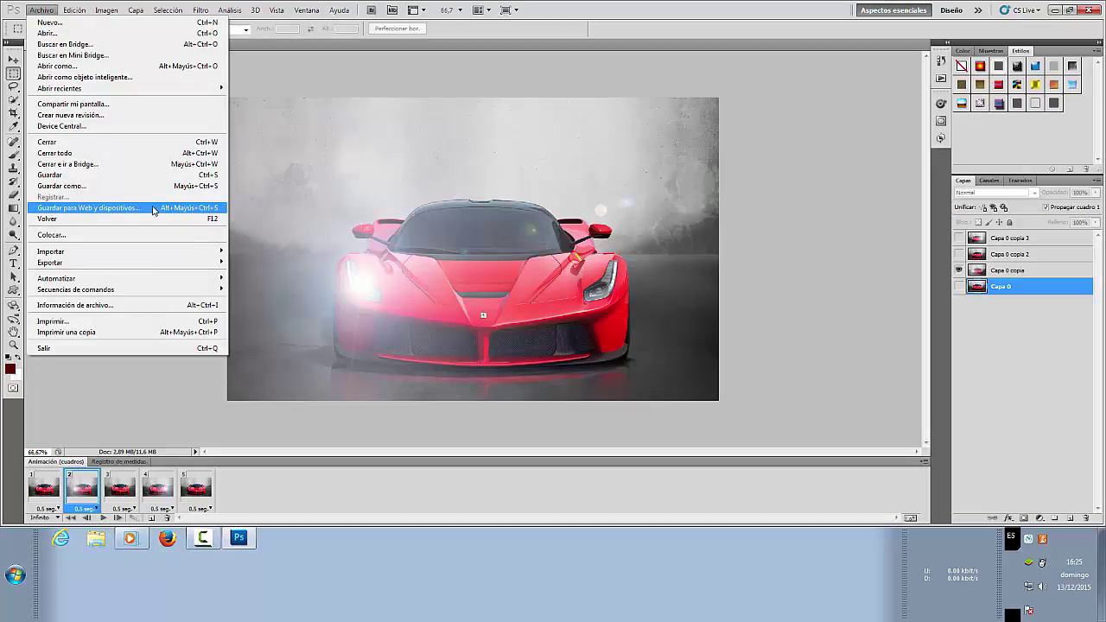
# - Open Guardar para Web y dispositivos with GIF settings and preview the animation in a browser
pyautogui.click(118, 210)
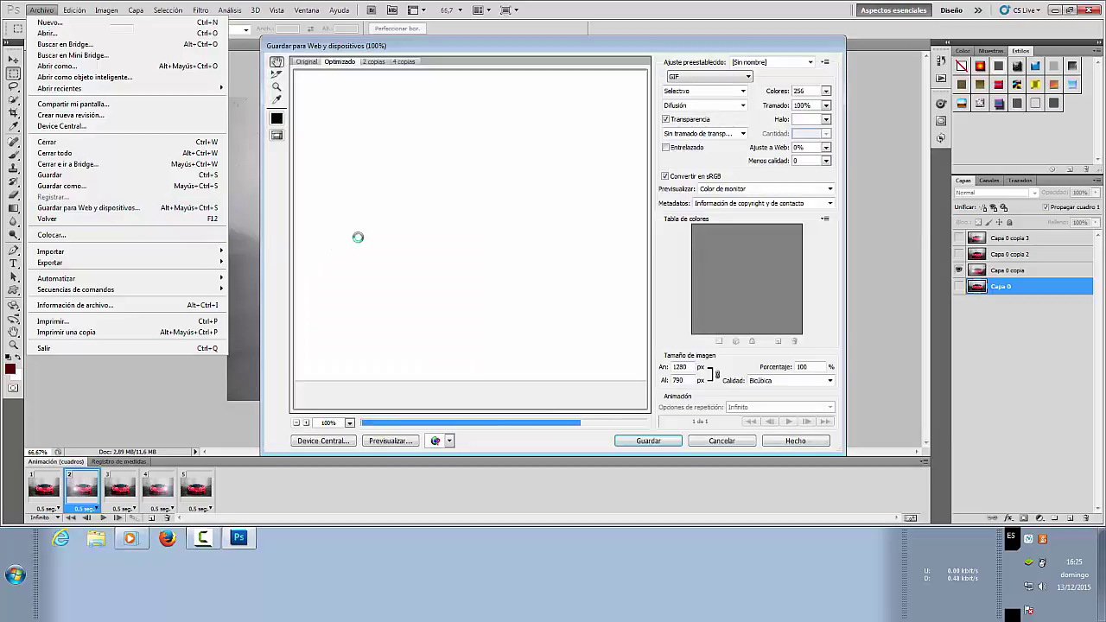
pyautogui.click(387, 441)
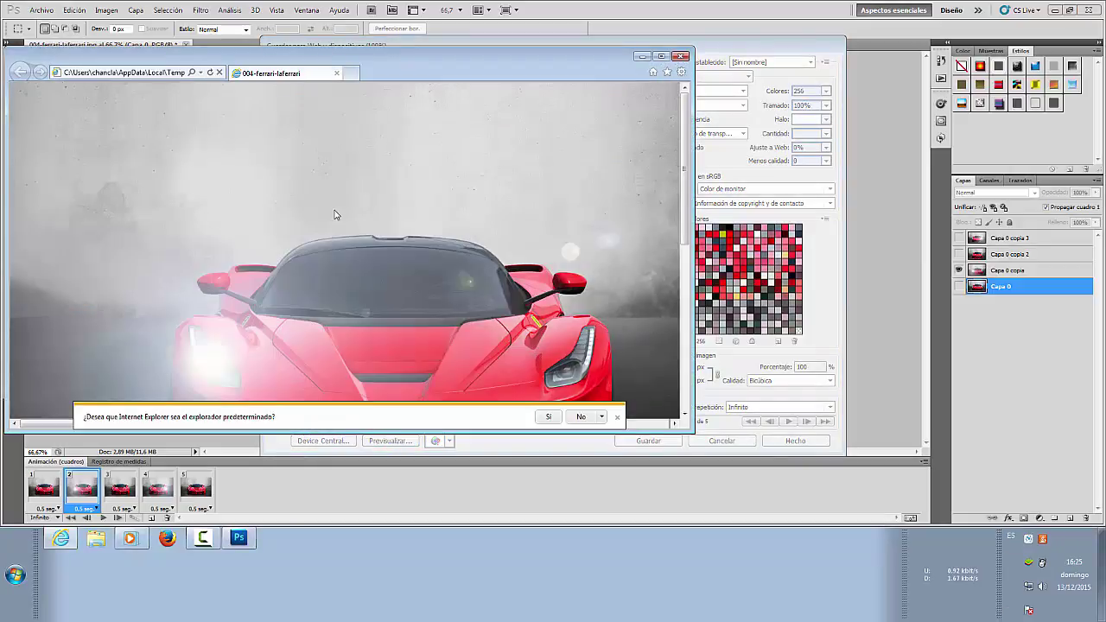
# - Scroll through the GIF details in the Internet Explorer preview, then close the browser
pyautogui.scroll(-3, 404, 220)
pyautogui.scroll(-1, 405, 220)
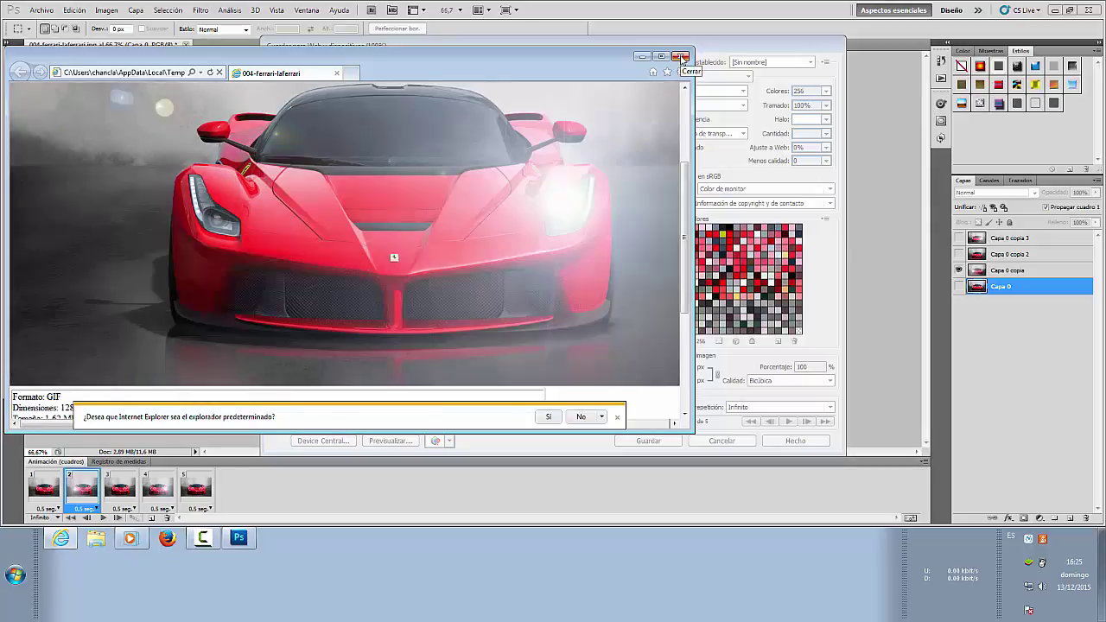
pyautogui.click(683, 58)
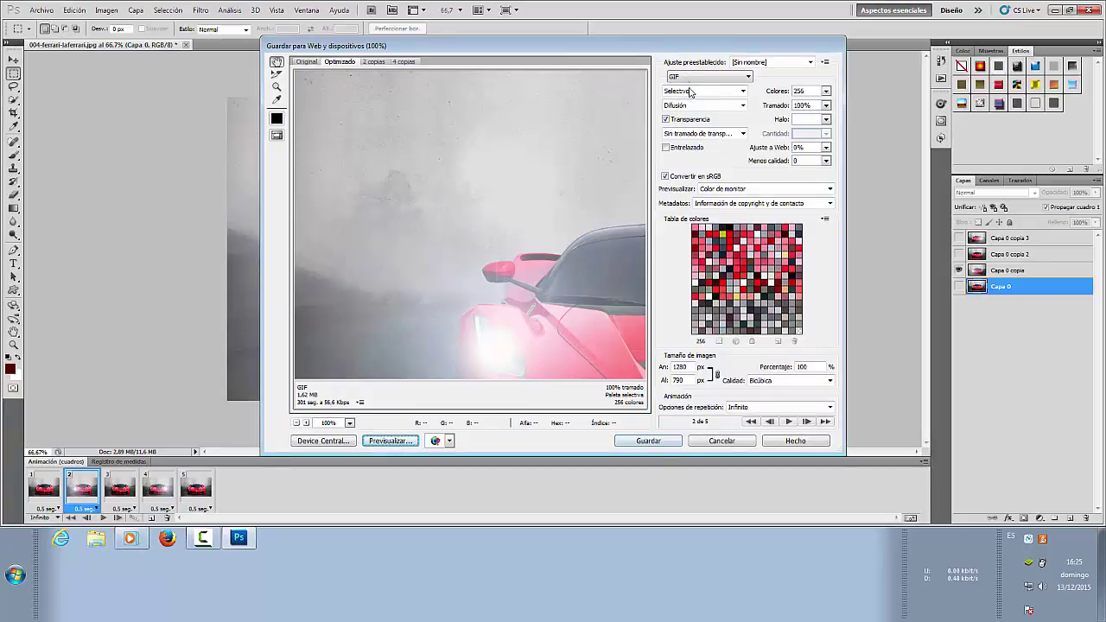
# - Save the optimized animated GIF to the desktop (Escritorio) as 004-ferrari-laferrari
pyautogui.click(637, 442)
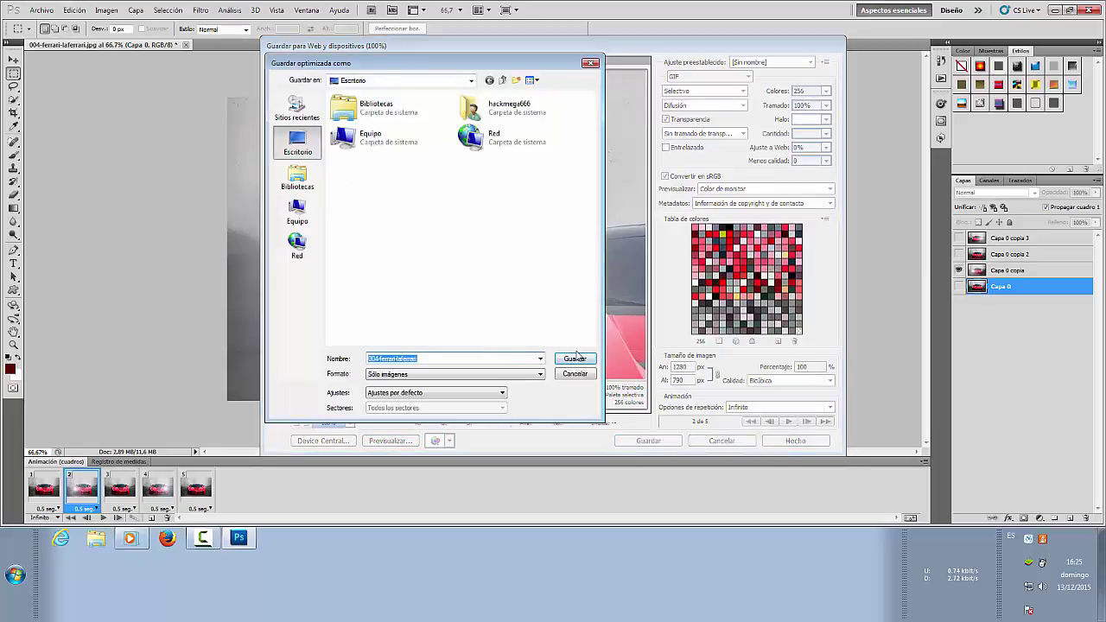
pyautogui.click(575, 359)
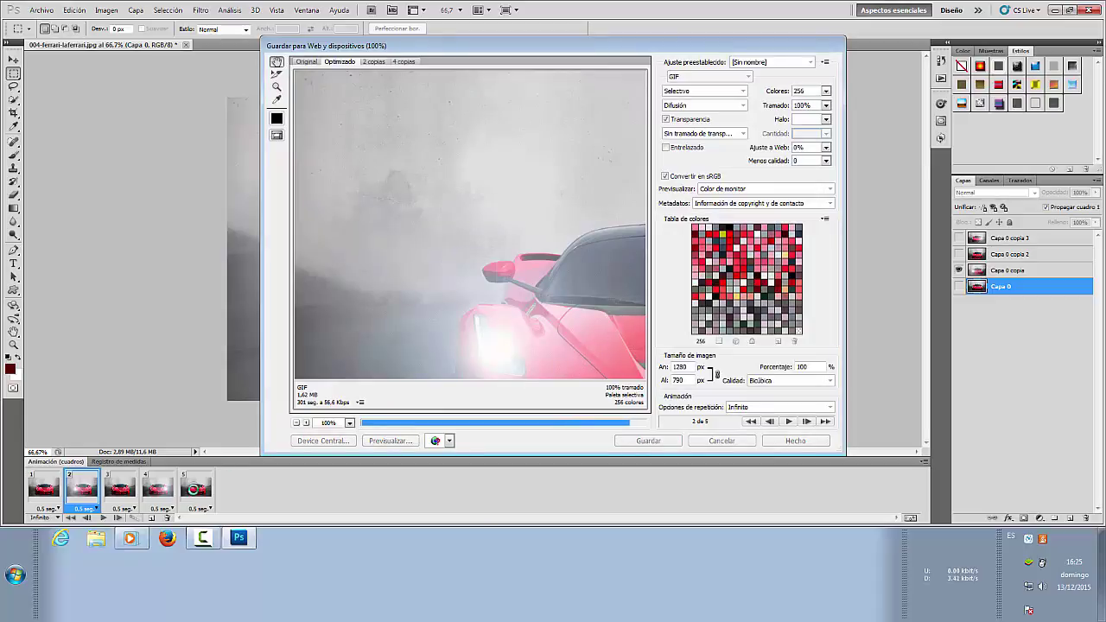
pyautogui.click(131, 539)
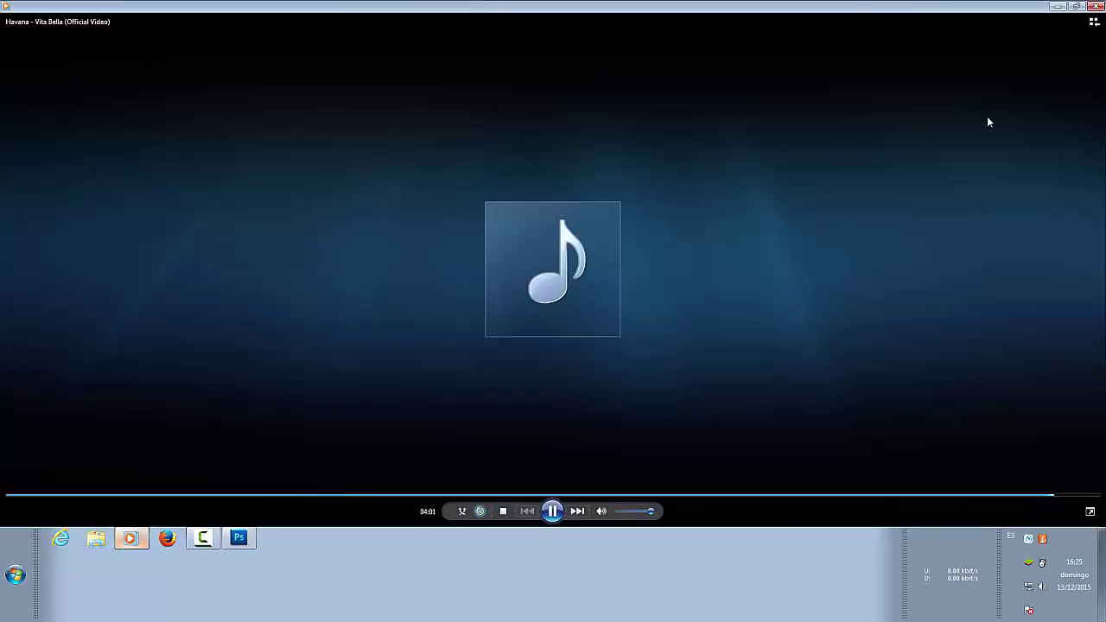
# - Minimize Media Player and Photoshop, then open the desktop Ferrari image in Windows Photo Viewer
pyautogui.click(1056, 6)
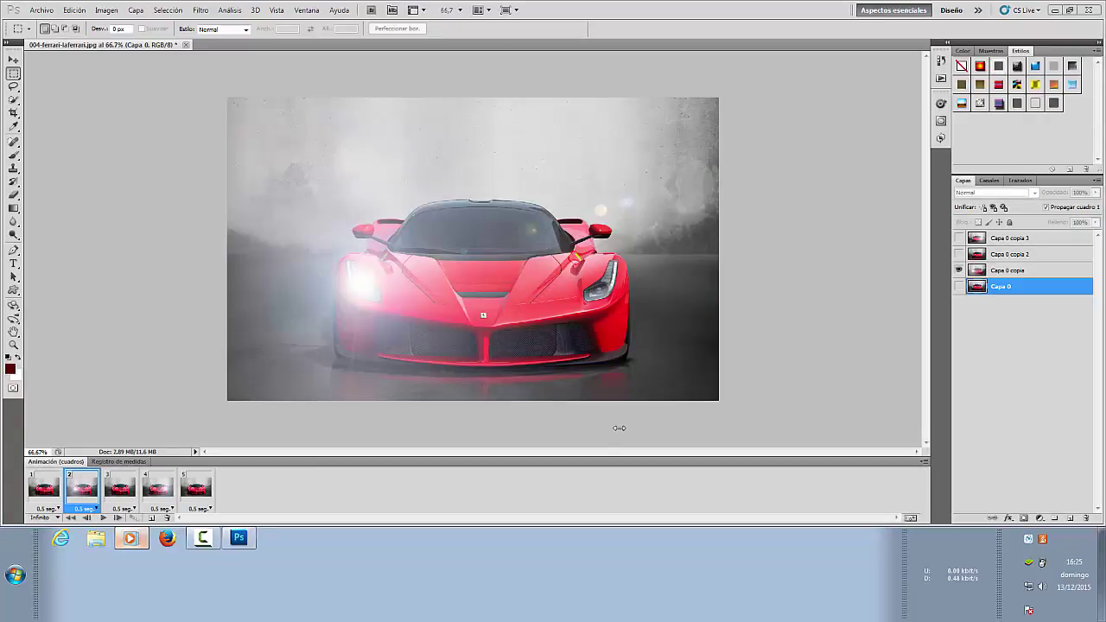
pyautogui.click(1056, 10)
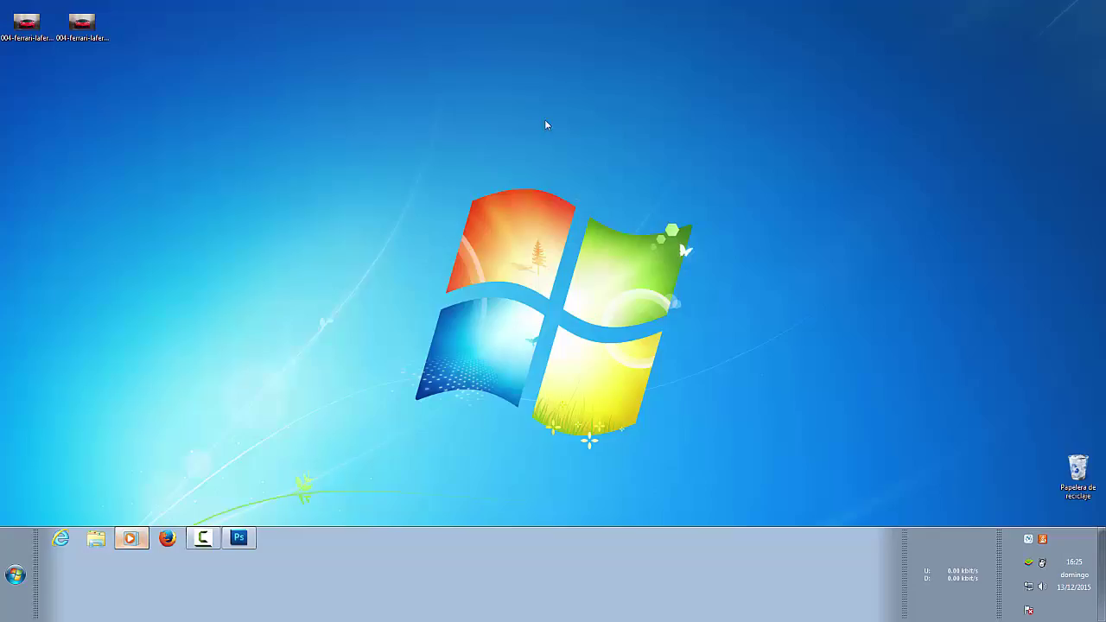
pyautogui.doubleClick(82, 24)
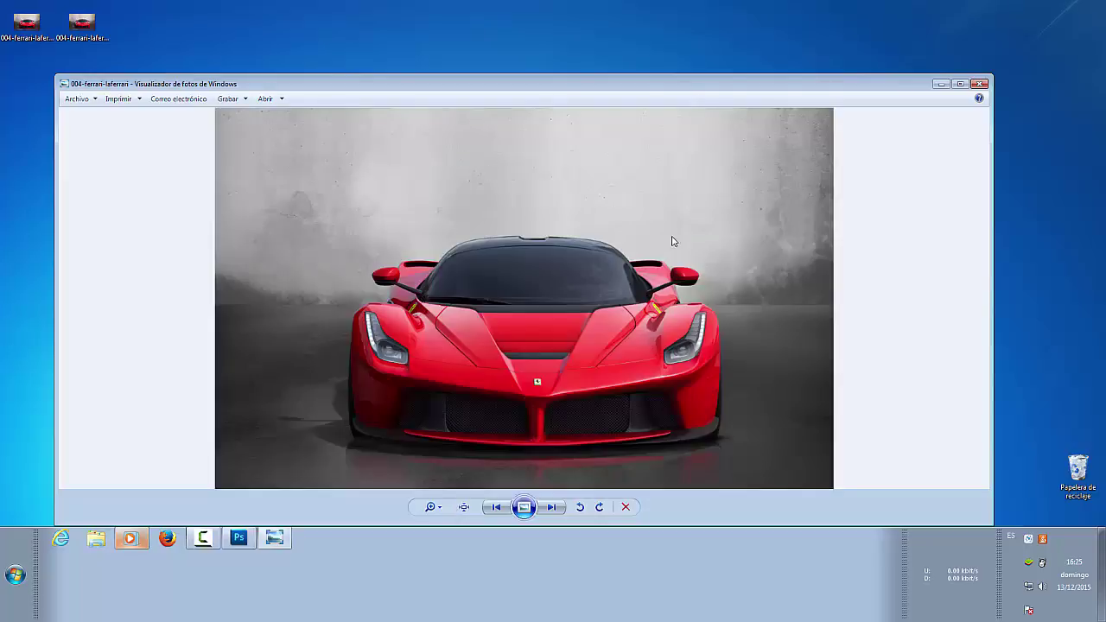
# - Open the saved 004-ferrari-laferrari GIF in Internet Explorer and arrange it beside Photo Viewer
pyautogui.doubleClick(26, 22)
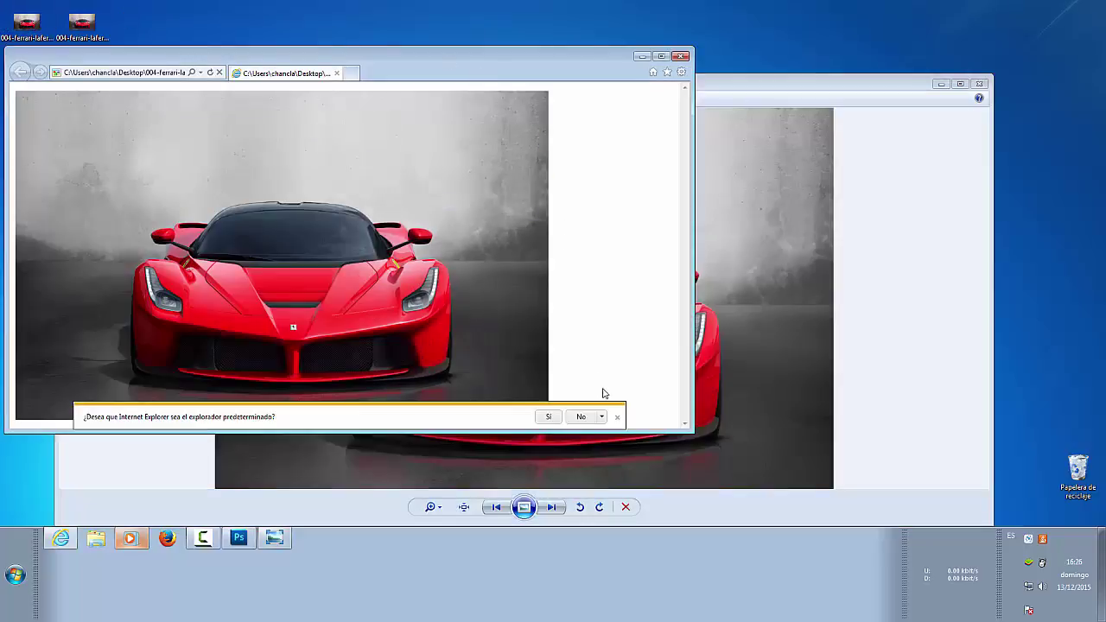
pyautogui.click(619, 417)
pyautogui.moveTo(656, 58); pyautogui.dragTo(616, 42)
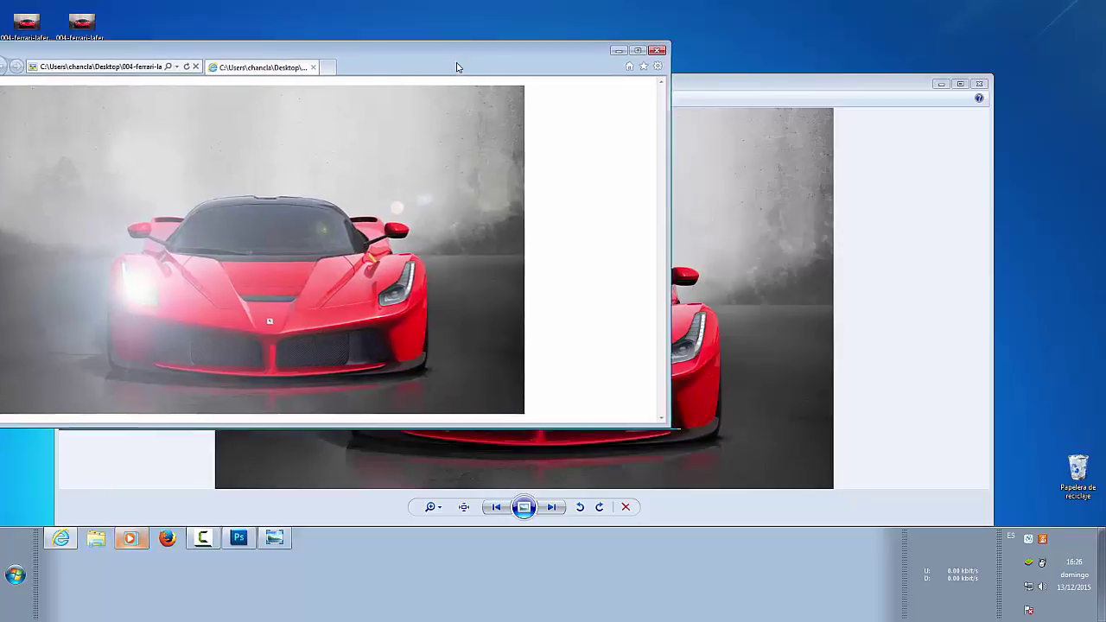
pyautogui.moveTo(661, 83); pyautogui.dragTo(769, 45)
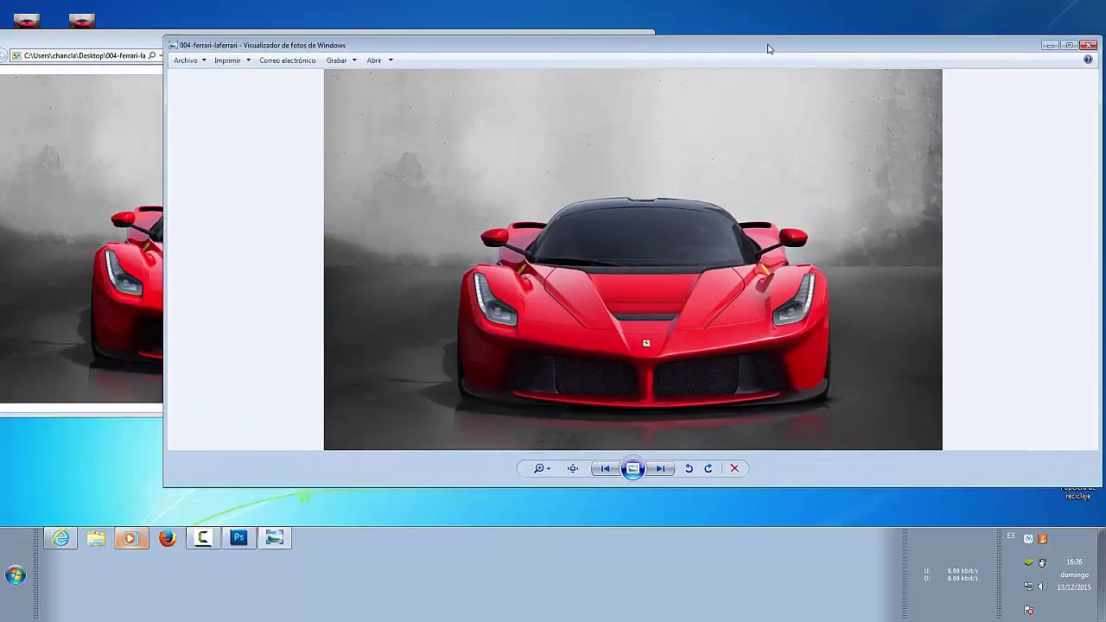